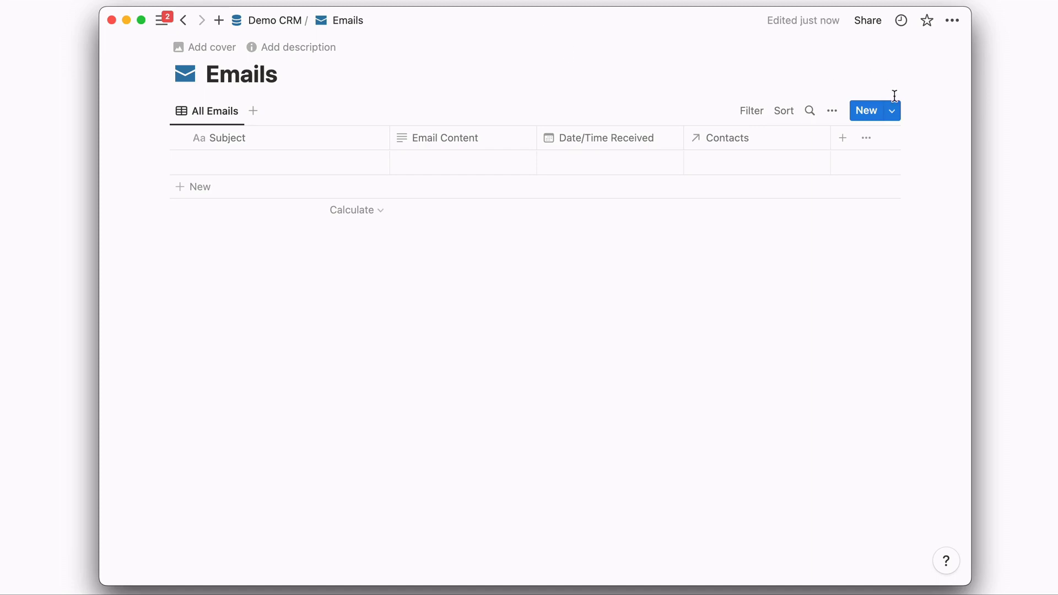
- Create a New Email entry from the template and review its AI Response, Summary and Action Items blocks
{"action": "left_click", "coordinate": [893, 114]}
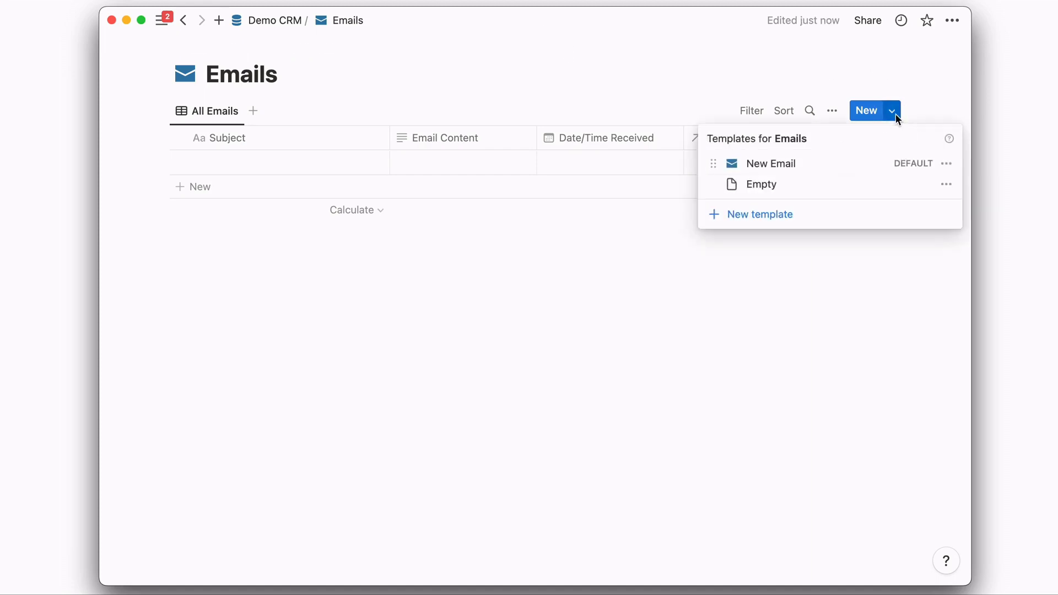
{"action": "left_click", "coordinate": [824, 165]}
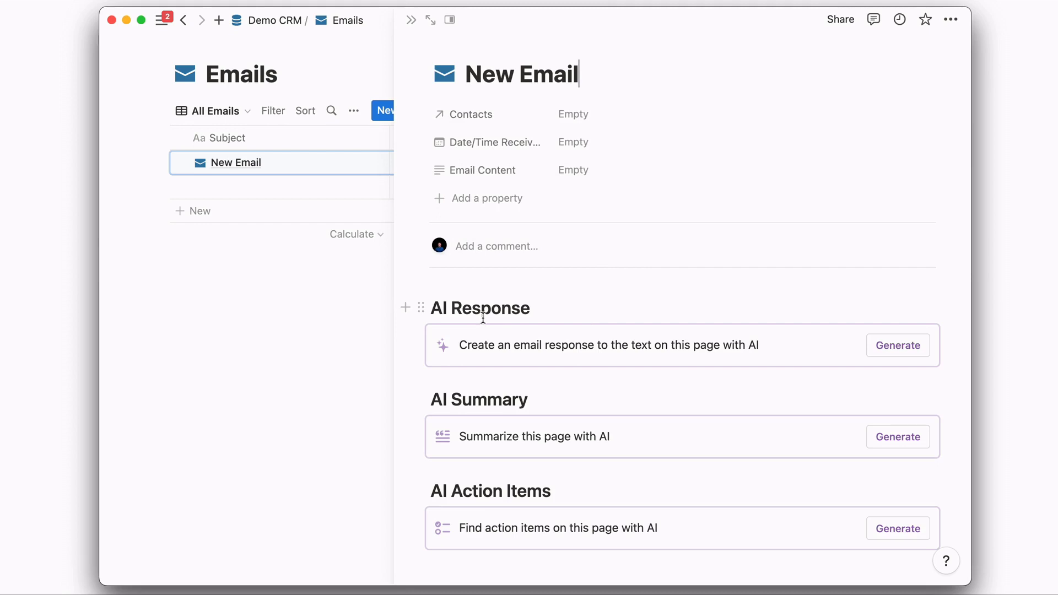
{"action": "scroll", "coordinate": [485, 317], "scroll_direction": "down", "scroll_amount": 2}
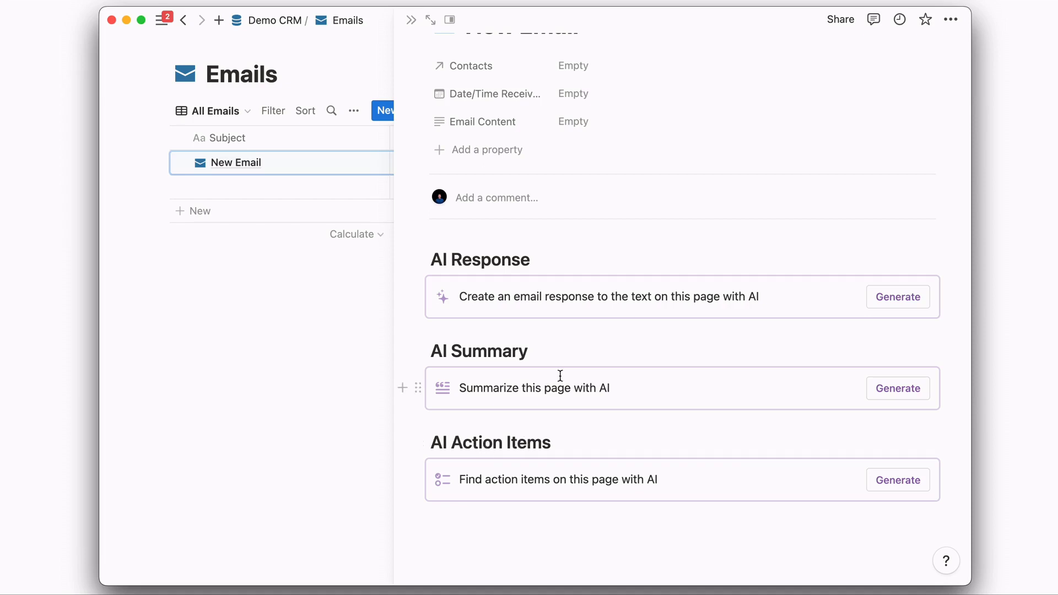
{"action": "scroll", "coordinate": [559, 373], "scroll_direction": "up", "scroll_amount": 2}
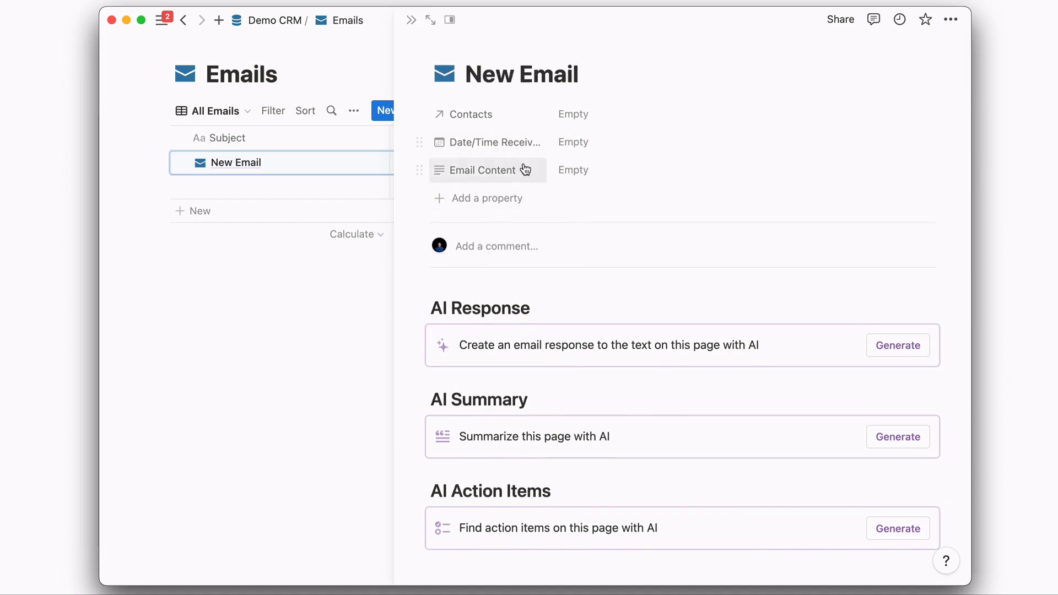
{"action": "key", "text": "Escape"}
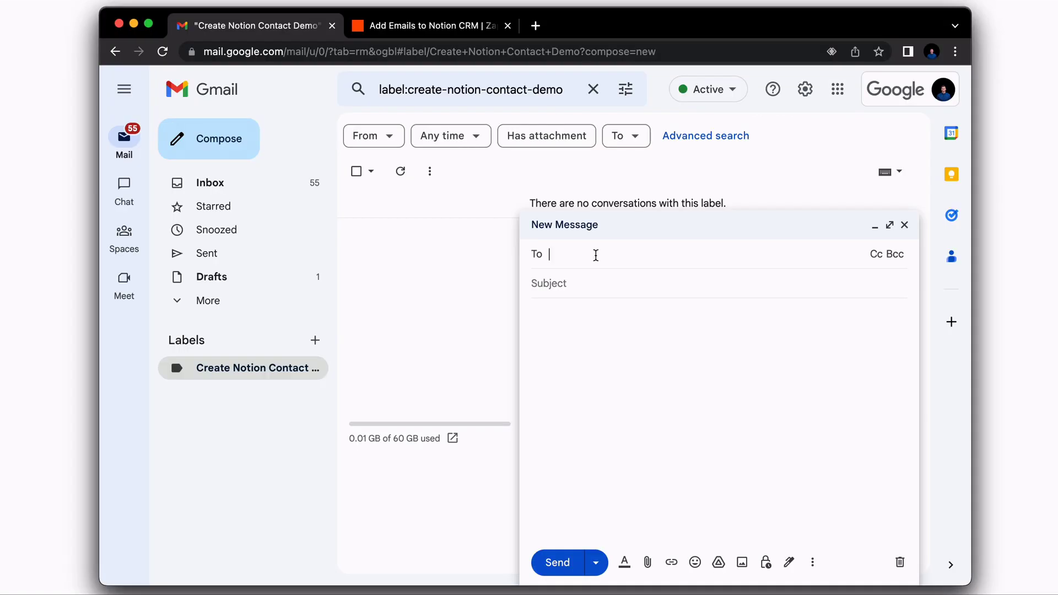
- Address a new email to the contact with subject 'This is a test for email push into notion'
{"action": "type", "text": "b"}
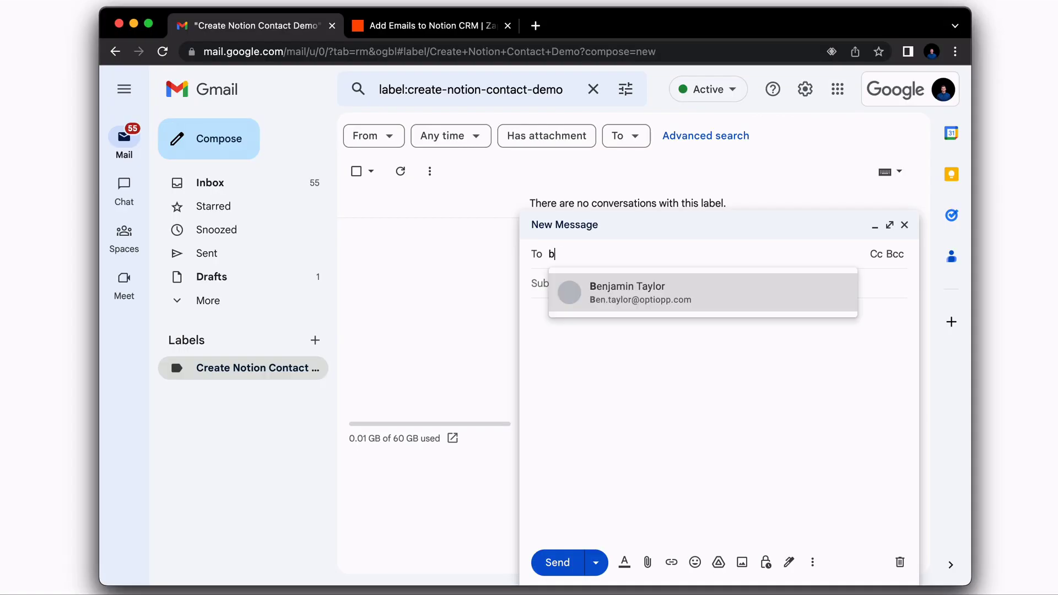
{"action": "type", "text": "en.tay"}
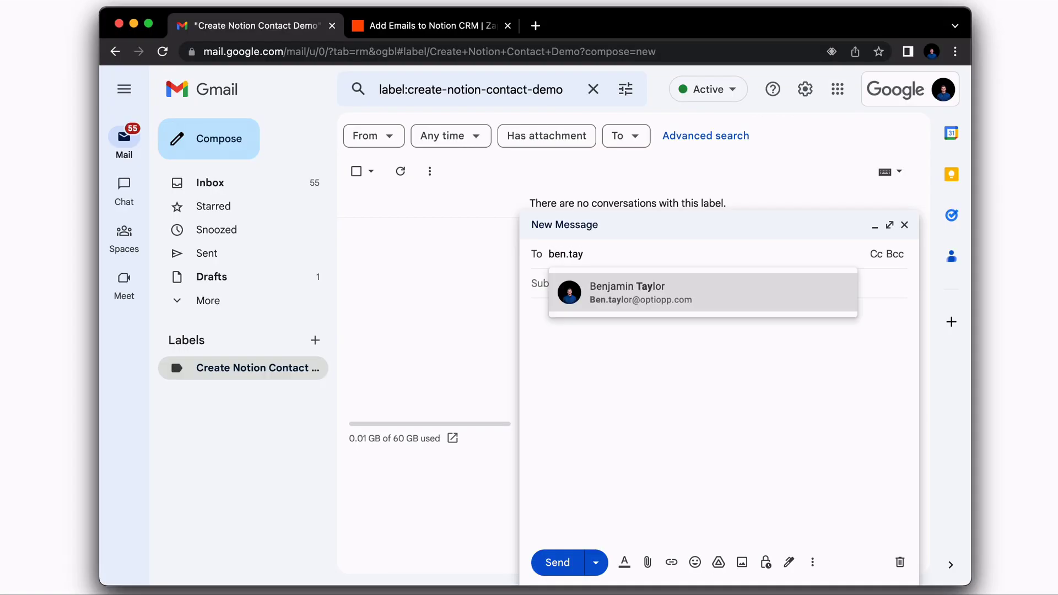
{"action": "left_click", "coordinate": [647, 291]}
{"action": "left_click", "coordinate": [556, 300]}
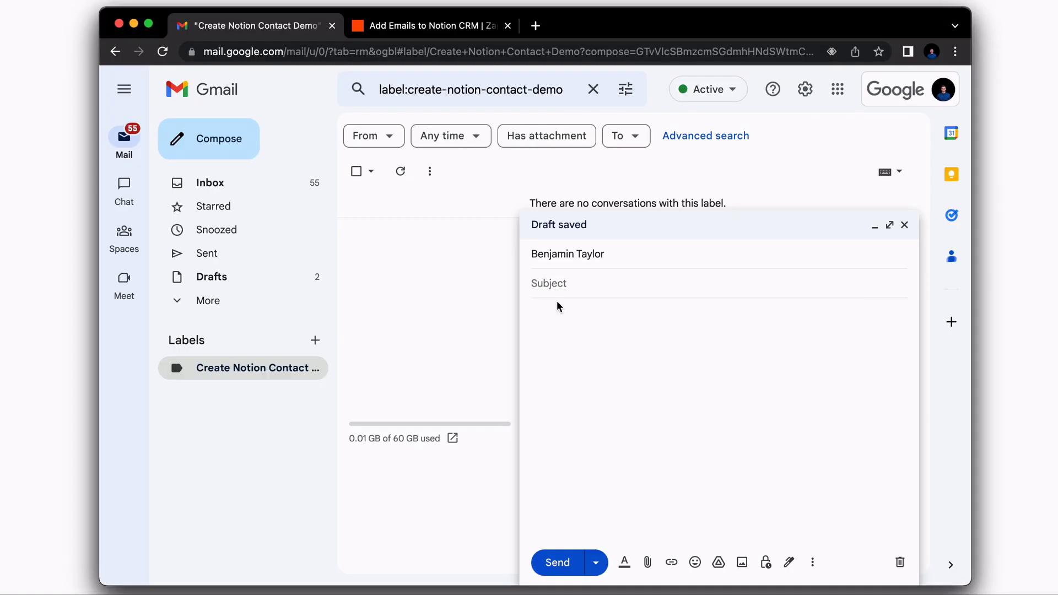
{"action": "type", "text": "This is a test for email push into notion"}
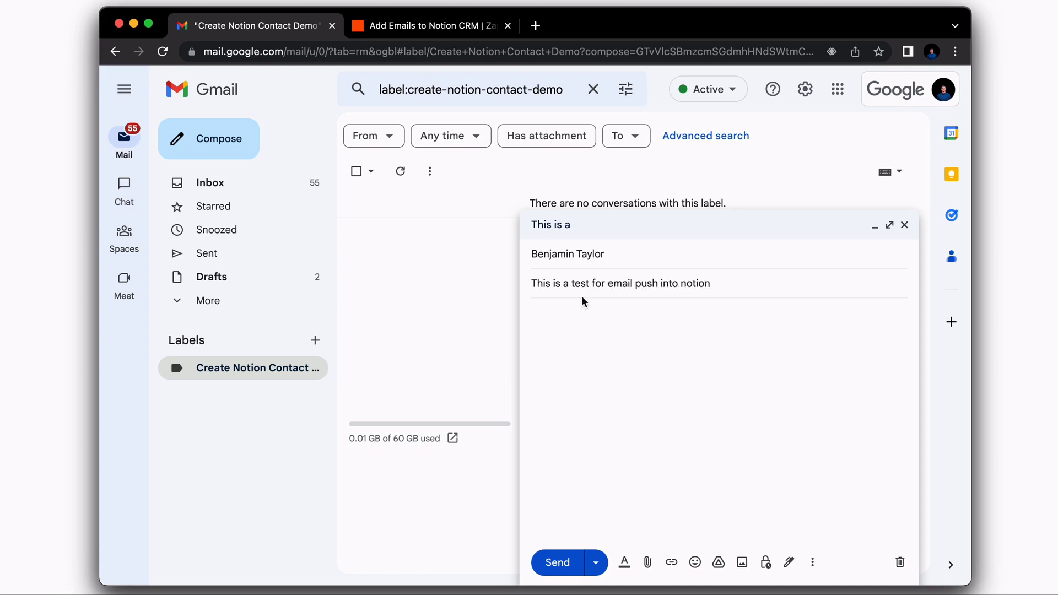
- Write a body asking about the contact's Notion Consultant services, then send the email
{"action": "left_click", "coordinate": [559, 310]}
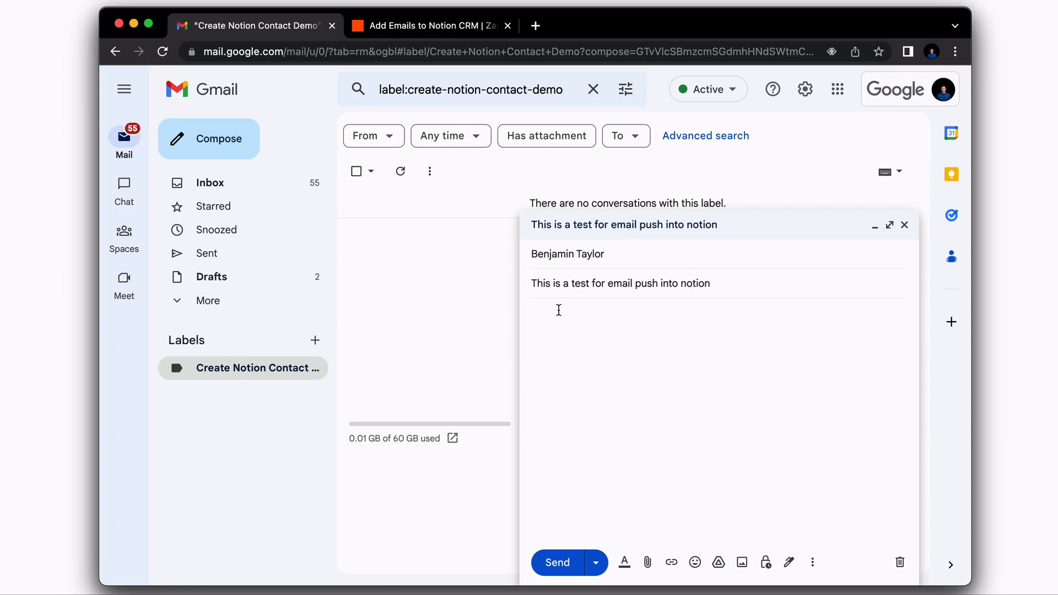
{"action": "type", "text": "Hey Ben,"}
{"action": "key", "text": "Return"}
{"action": "type", "text": "I'm interested in your ser"}
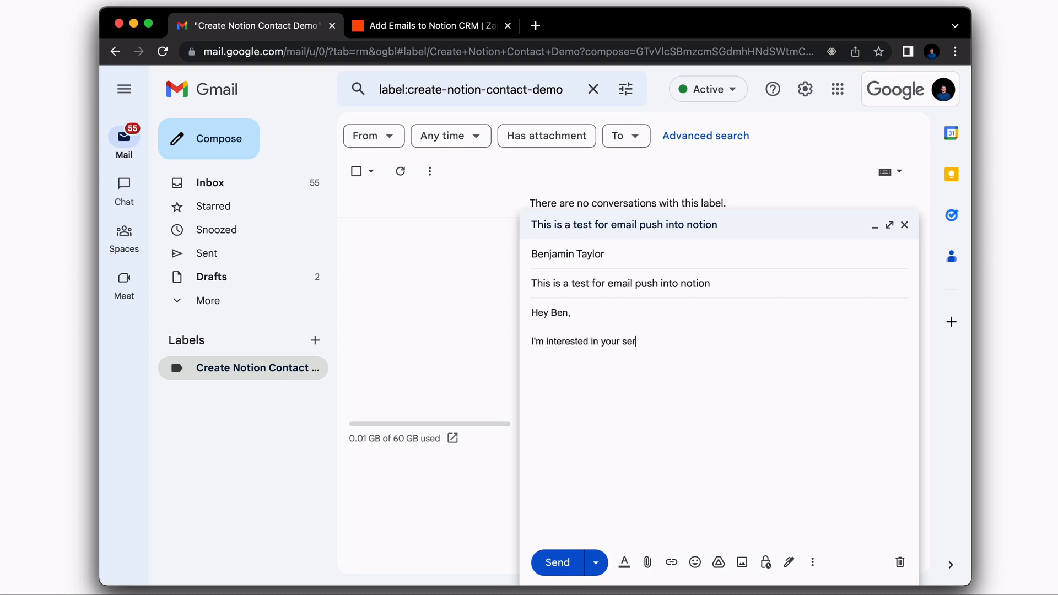
{"action": "type", "text": "vices as a Notion Consultant. Can you pleas"}
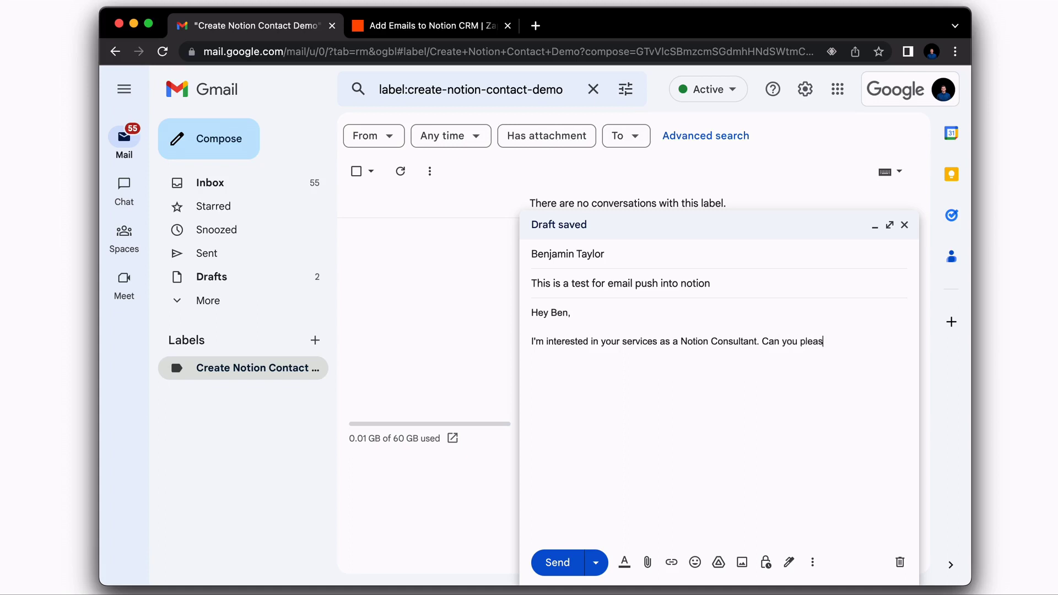
{"action": "type", "text": "e let me kn"}
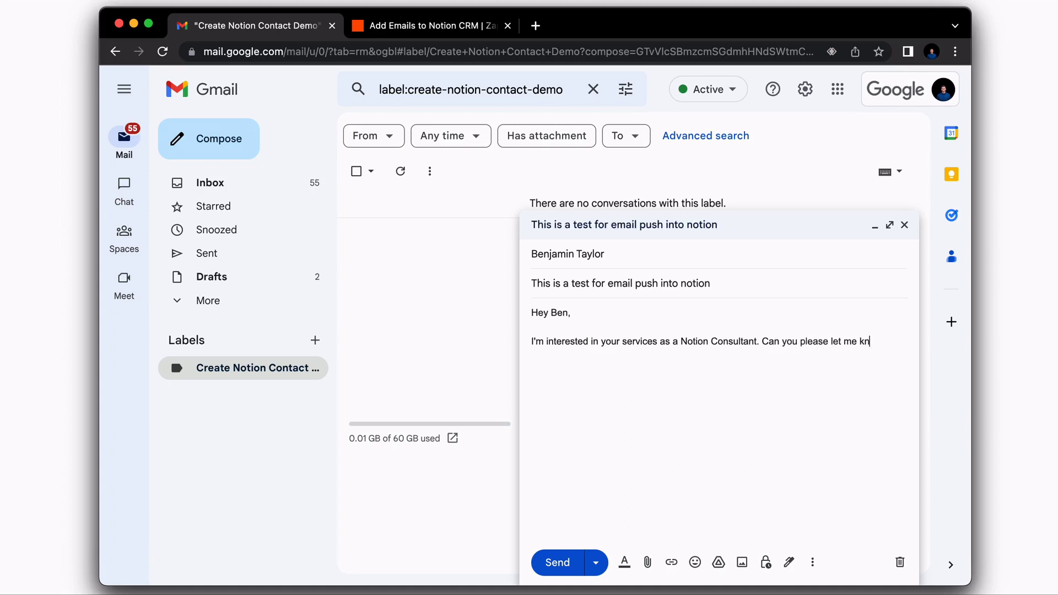
{"action": "type", "text": "ow how you can assist "}
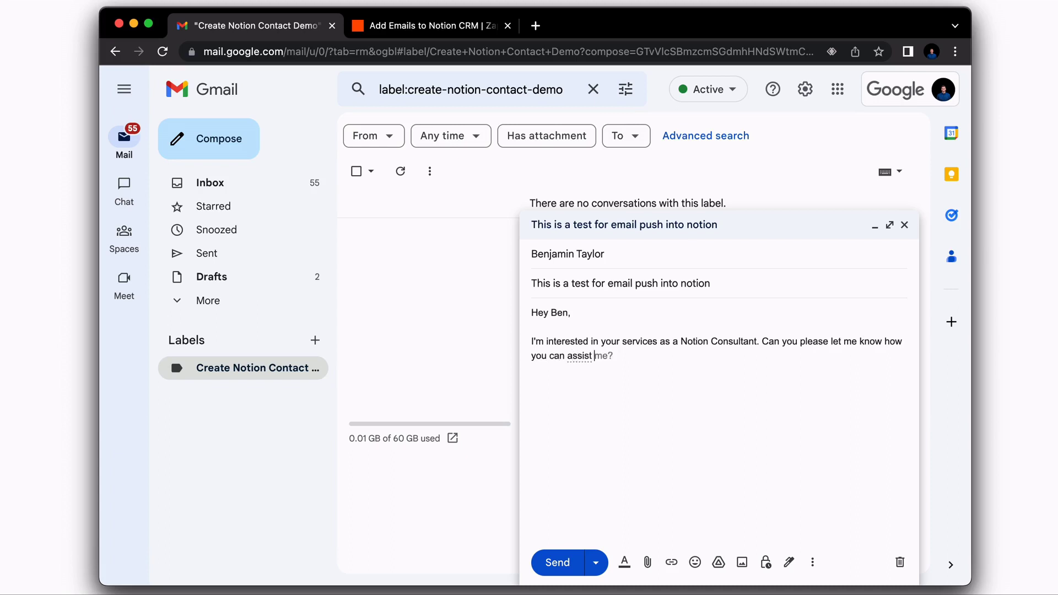
{"action": "type", "text": "my business."}
{"action": "key", "text": "super+Return"}
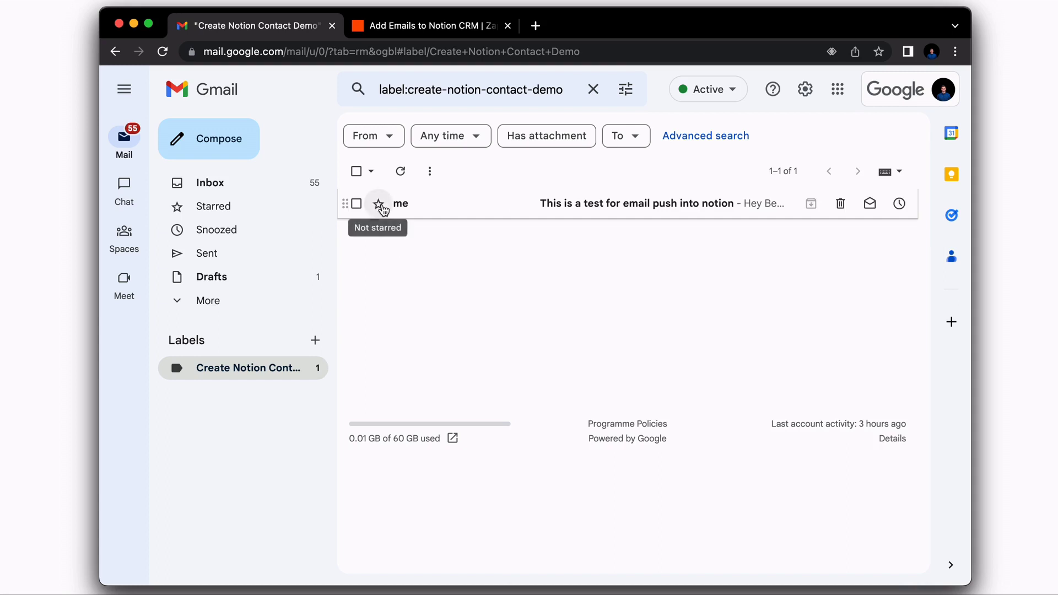
- Star the 'This is a test for email push into notion' email
{"action": "left_click", "coordinate": [379, 205]}
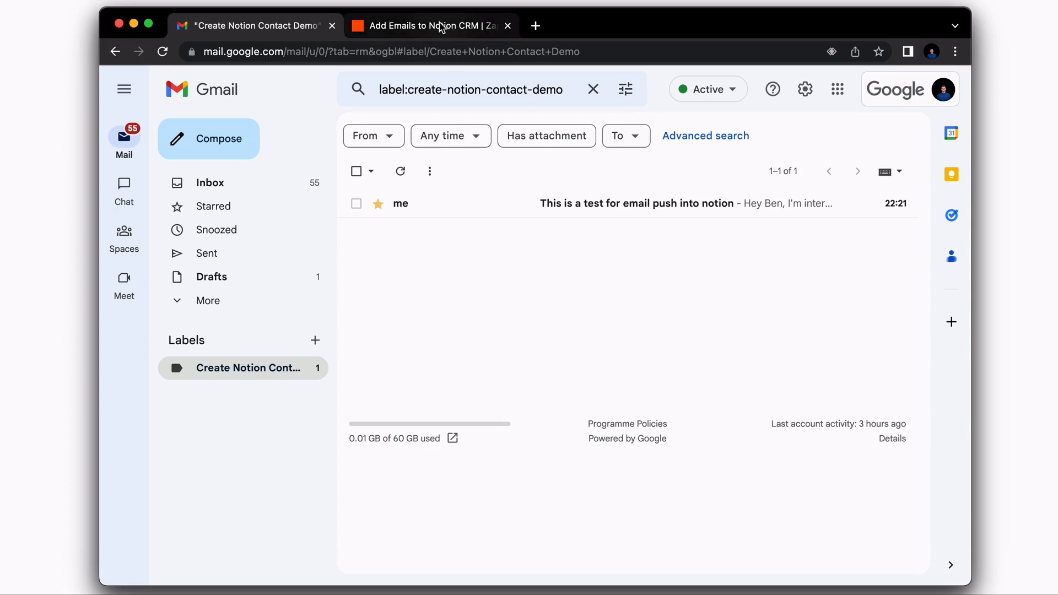
- Keep New Starred Email as the zap's Gmail trigger event and continue
{"action": "left_click", "coordinate": [441, 25]}
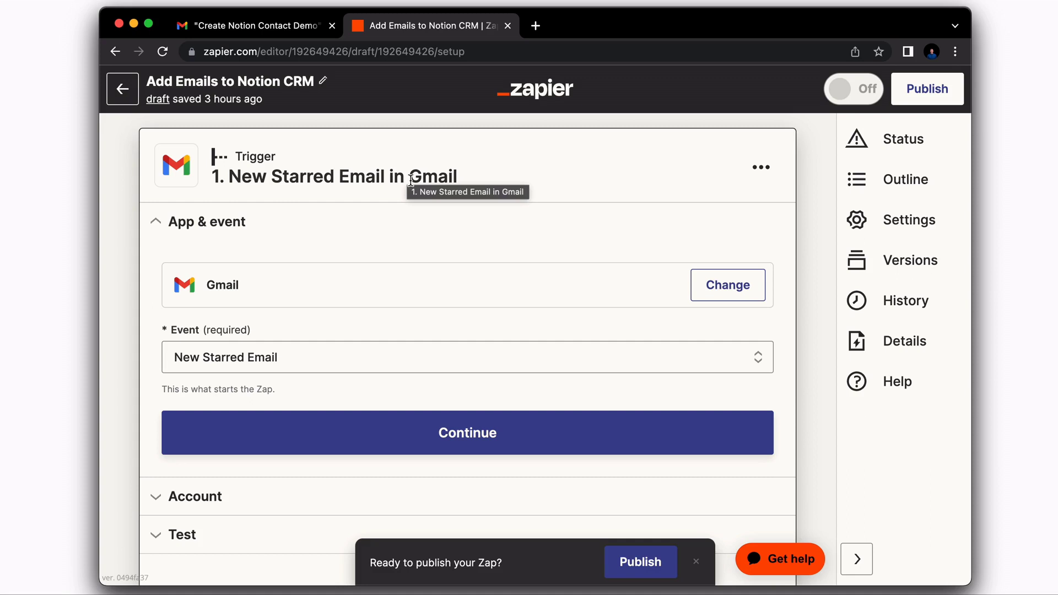
{"action": "scroll", "coordinate": [346, 270], "scroll_direction": "down", "scroll_amount": 2}
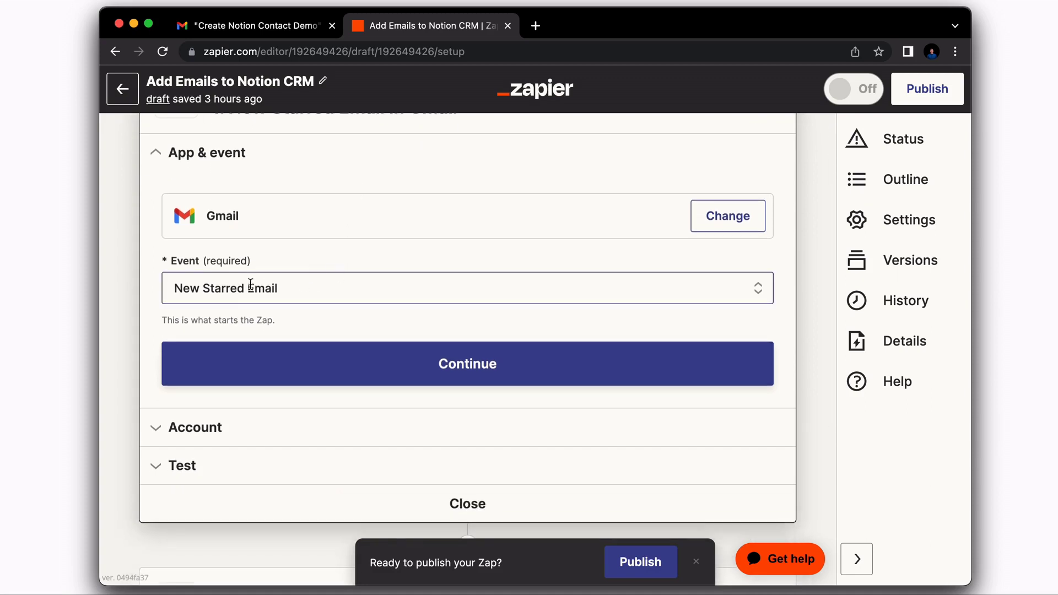
{"action": "left_click", "coordinate": [295, 290]}
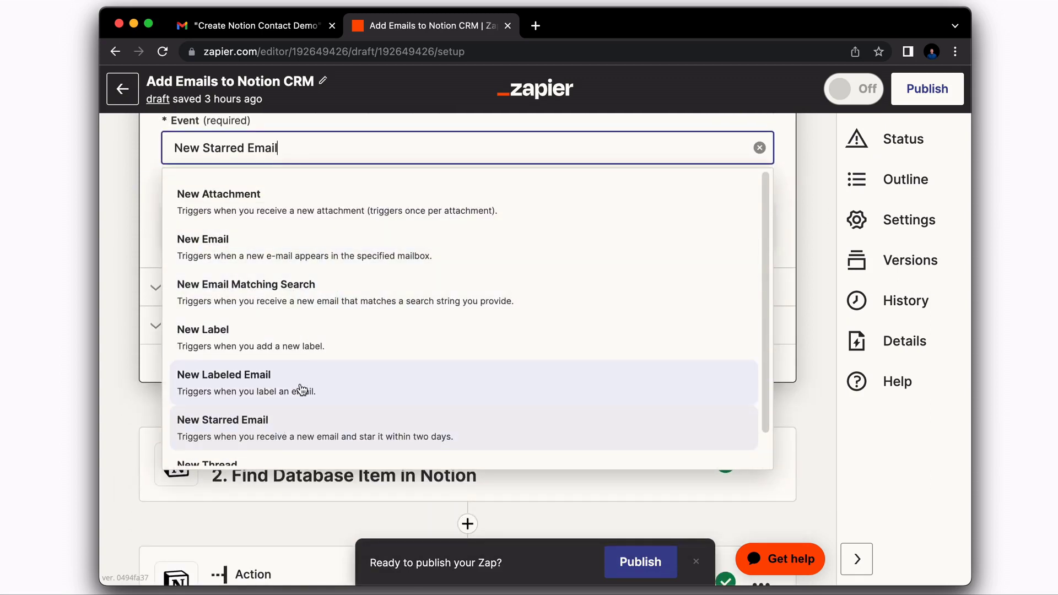
{"action": "scroll", "coordinate": [284, 303], "scroll_direction": "up", "scroll_amount": 1}
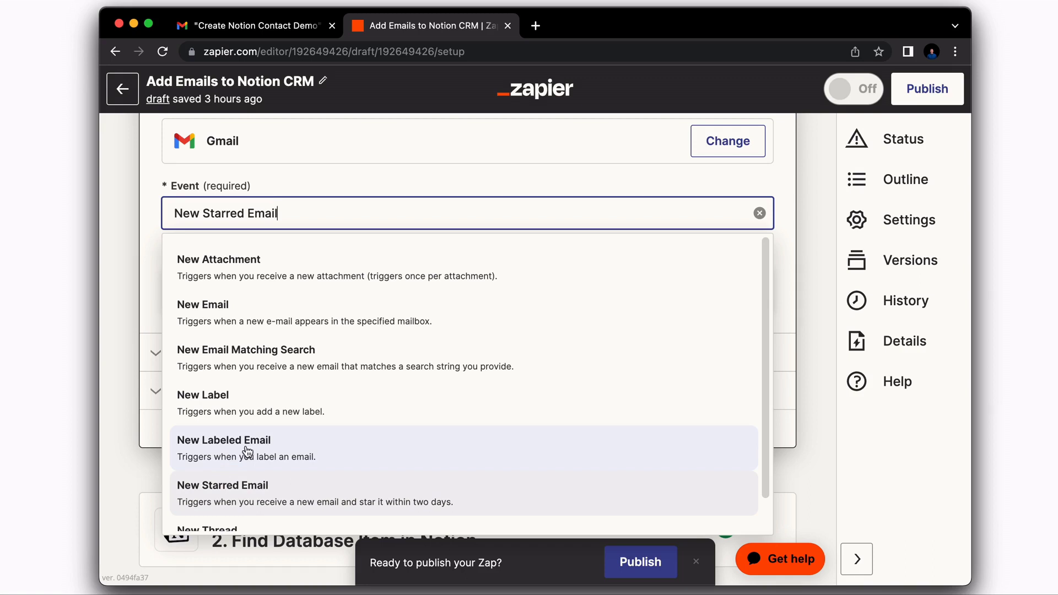
{"action": "key", "text": "Escape"}
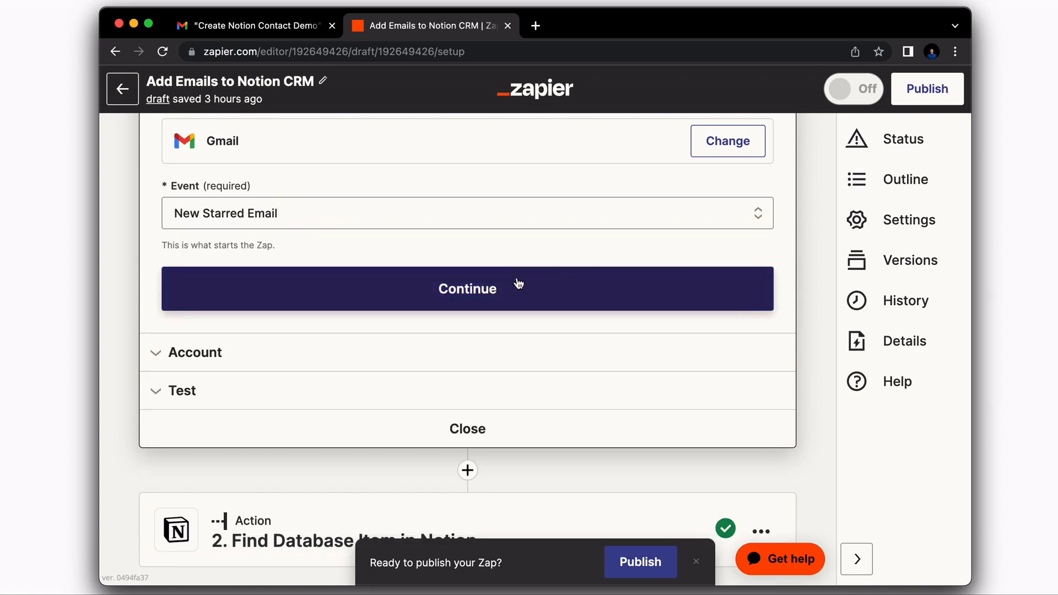
{"action": "left_click", "coordinate": [494, 291]}
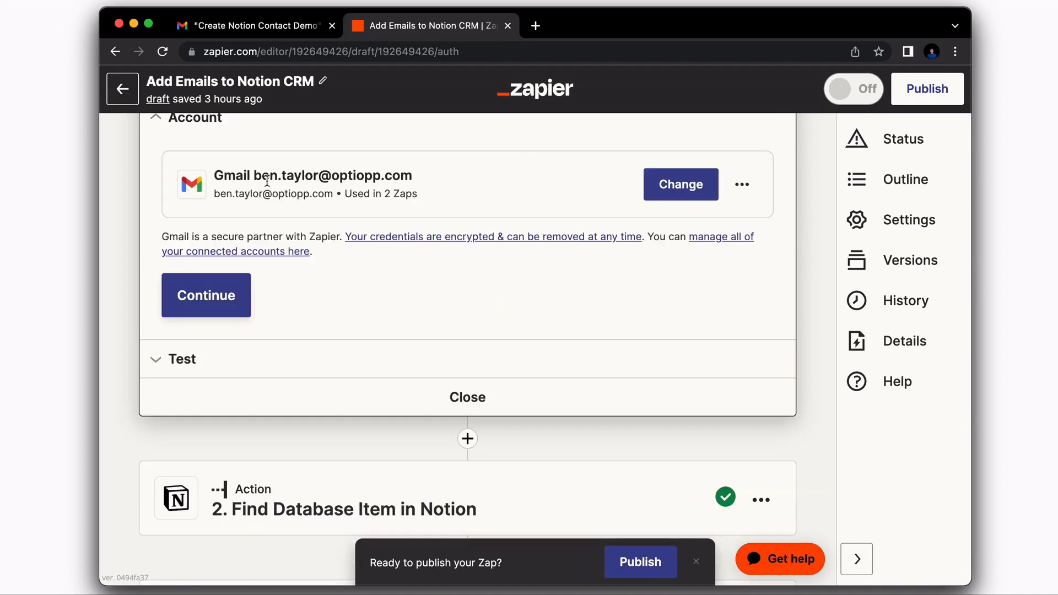
- Confirm the Gmail account and check the starred email in Gmail
{"action": "left_click", "coordinate": [212, 298]}
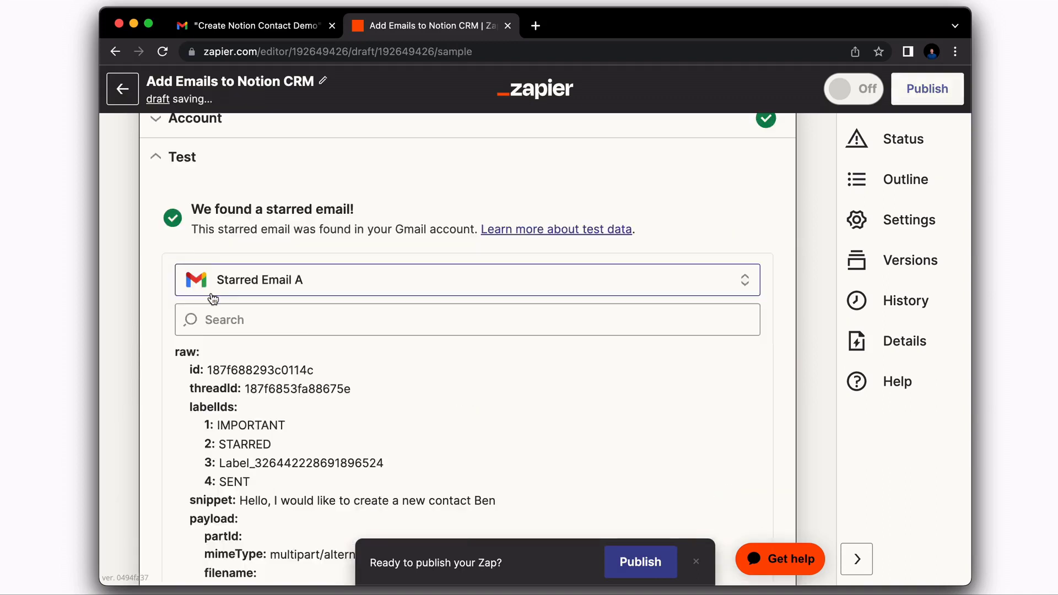
{"action": "scroll", "coordinate": [295, 385], "scroll_direction": "down", "scroll_amount": 1}
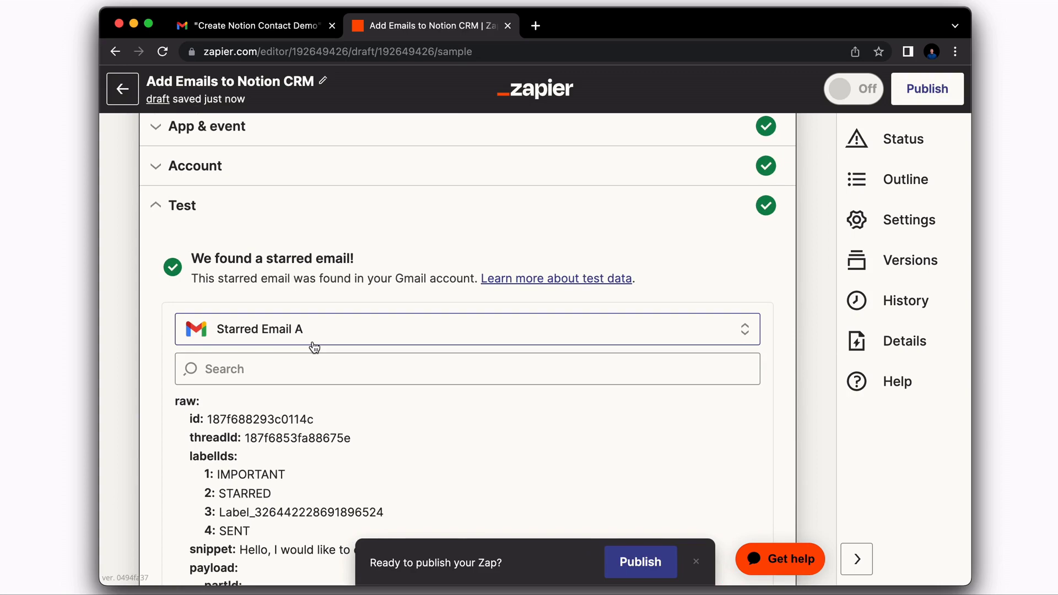
{"action": "key", "text": "ctrl+Tab"}
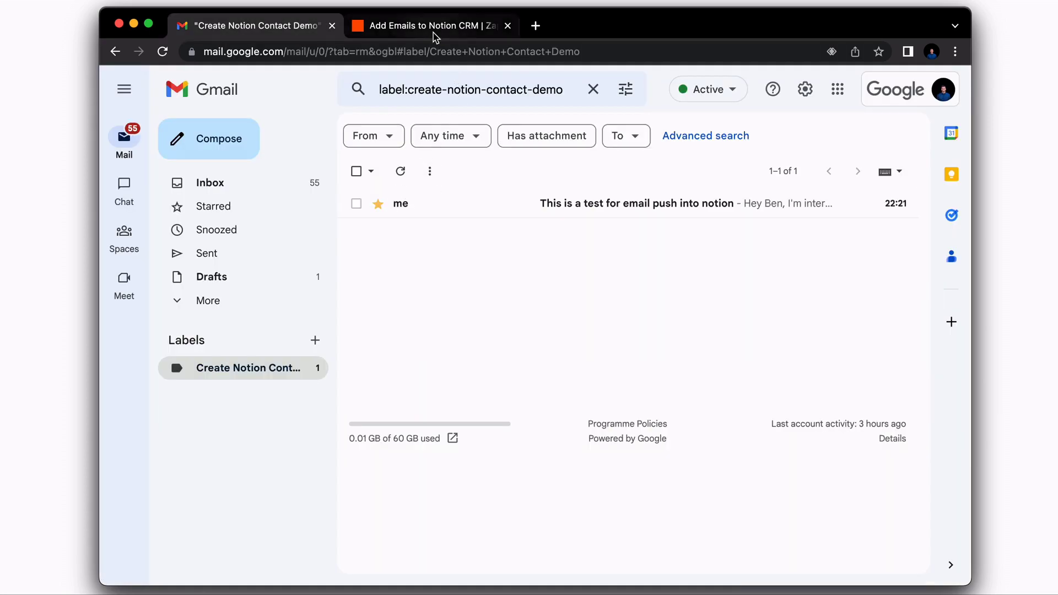
{"action": "key", "text": "ctrl+Tab"}
- Load more starred emails and pick Starred Email B, the test message, as the sample
{"action": "left_click", "coordinate": [314, 332]}
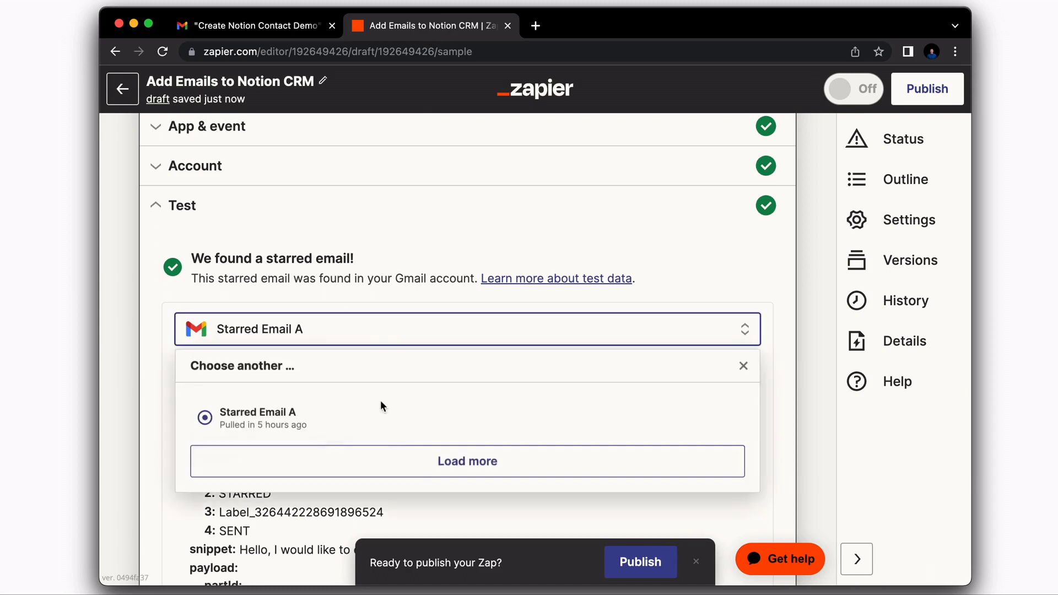
{"action": "left_click", "coordinate": [415, 461]}
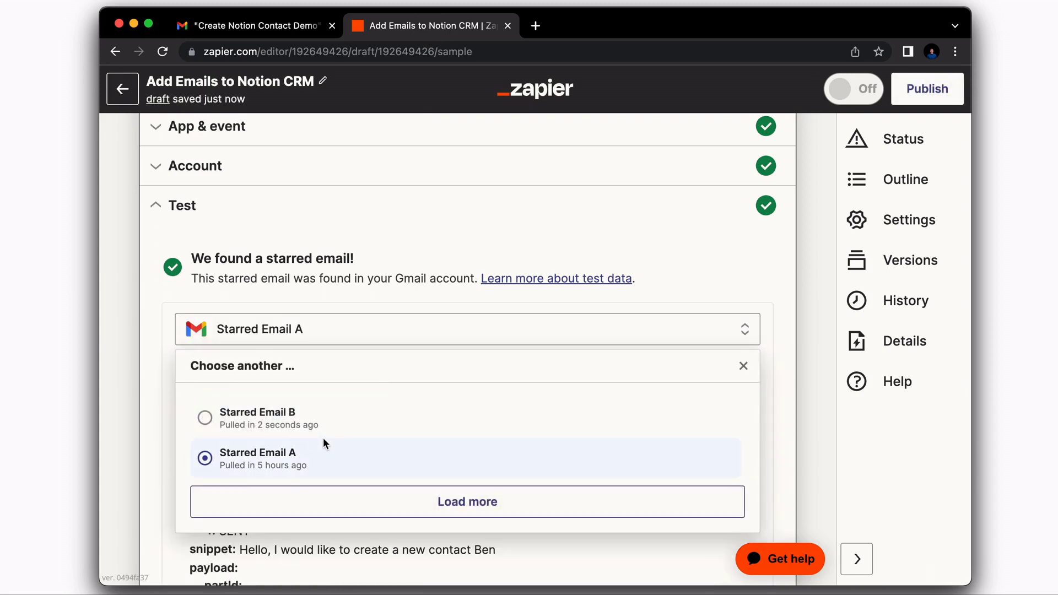
{"action": "left_click", "coordinate": [204, 419]}
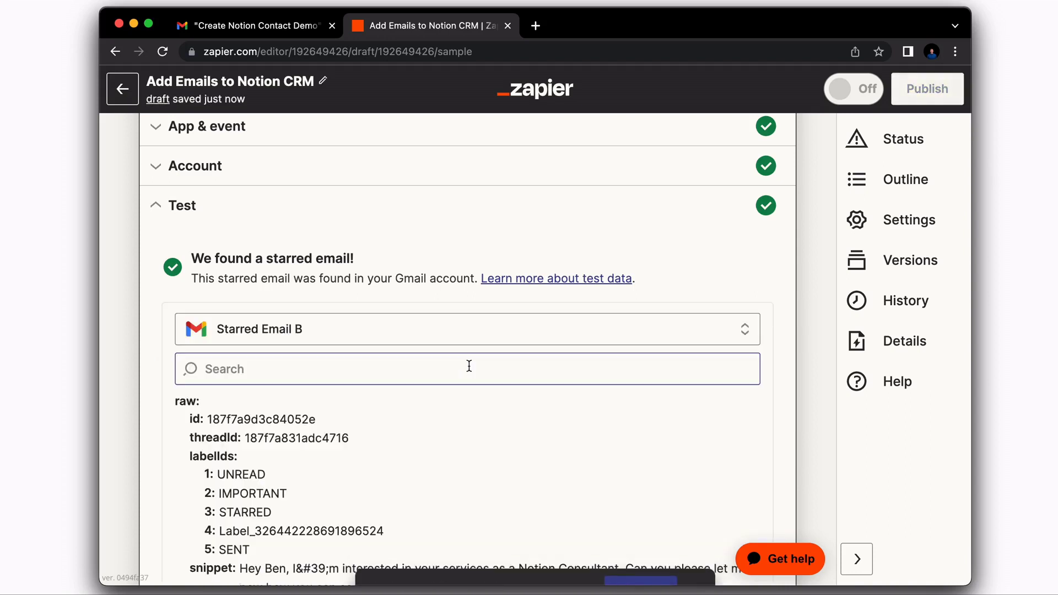
{"action": "scroll", "coordinate": [469, 369], "scroll_direction": "down", "scroll_amount": 3}
{"action": "scroll", "coordinate": [467, 372], "scroll_direction": "down", "scroll_amount": 2}
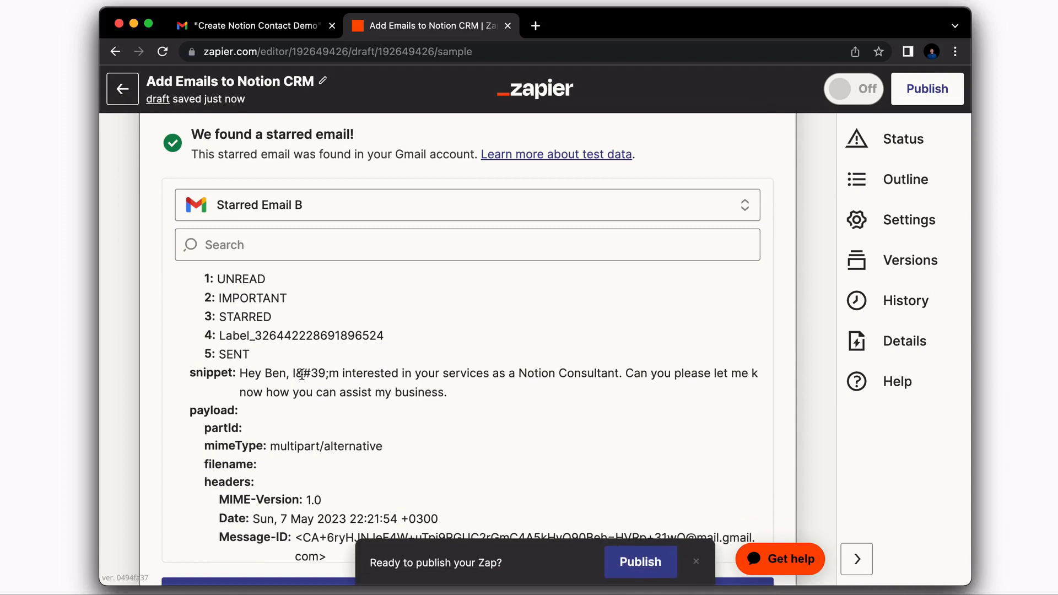
{"action": "scroll", "coordinate": [291, 379], "scroll_direction": "down", "scroll_amount": 10}
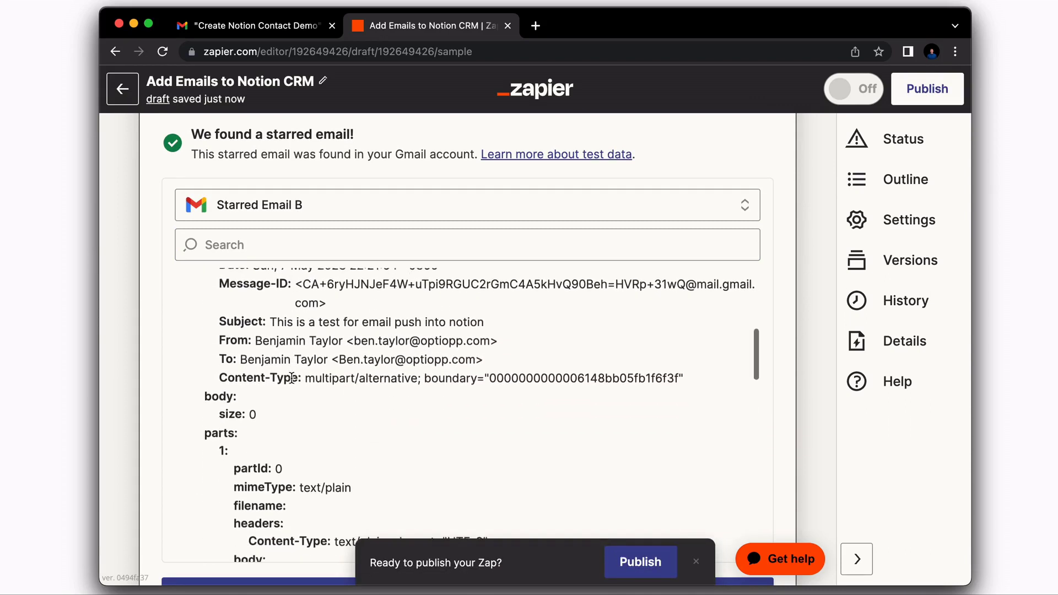
- Finish the trigger test and keep Find Database Item as step 2's Notion event
{"action": "left_click", "coordinate": [485, 444]}
{"action": "scroll", "coordinate": [484, 449], "scroll_direction": "up", "scroll_amount": 5}
{"action": "scroll", "coordinate": [288, 298], "scroll_direction": "down", "scroll_amount": 1}
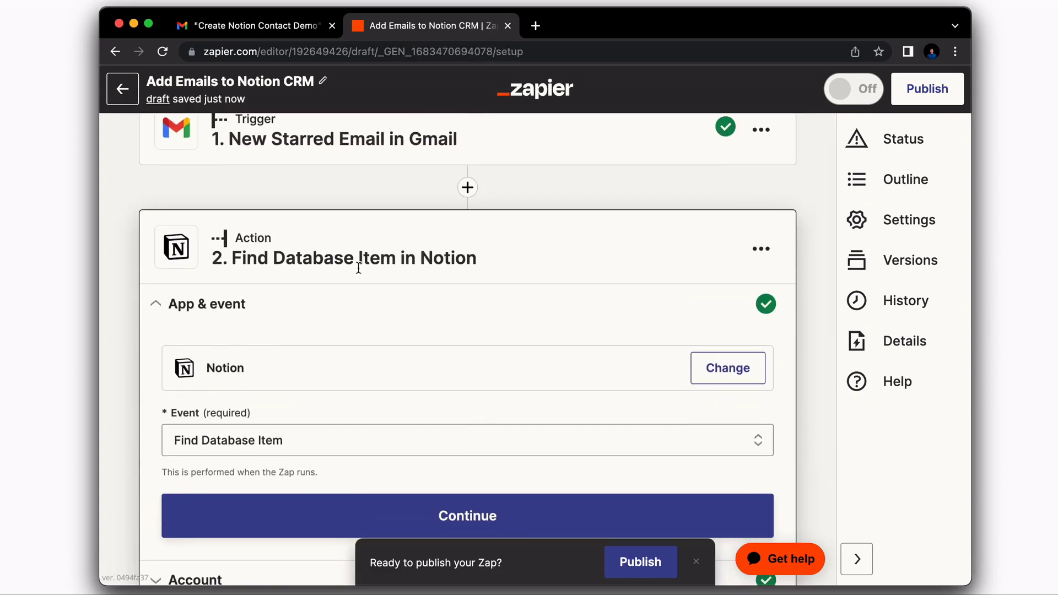
{"action": "scroll", "coordinate": [339, 292], "scroll_direction": "down", "scroll_amount": 3}
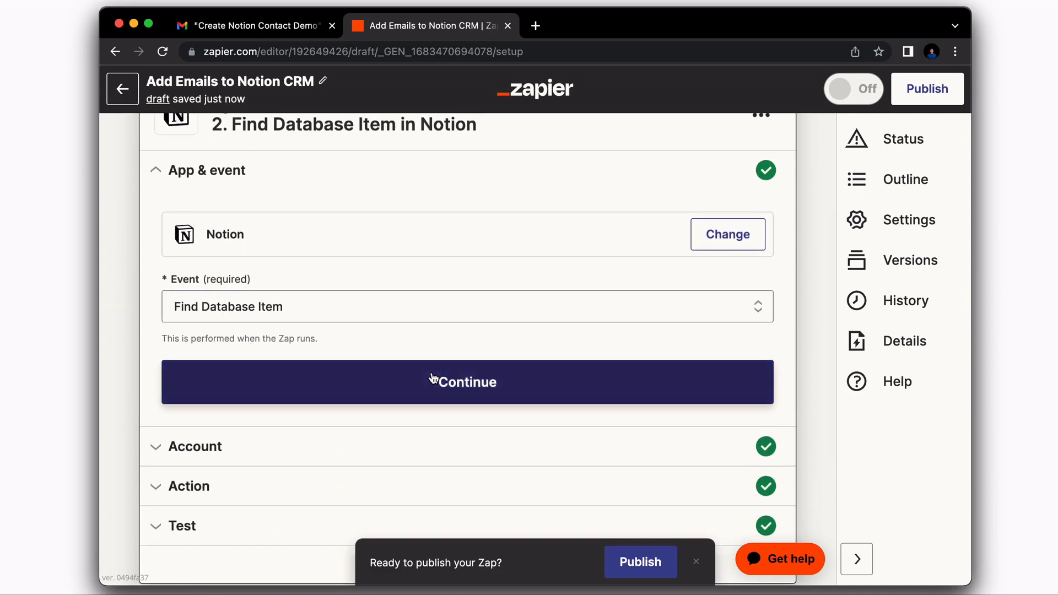
{"action": "left_click", "coordinate": [434, 381]}
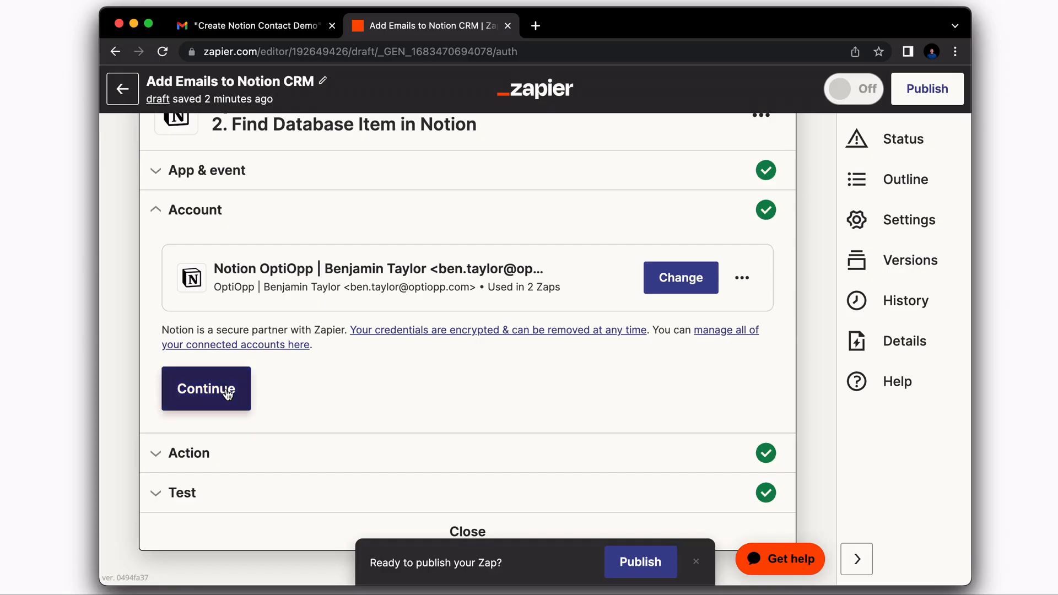
- Confirm the Notion account and map the email's From Name into the Name field
{"action": "left_click", "coordinate": [227, 390]}
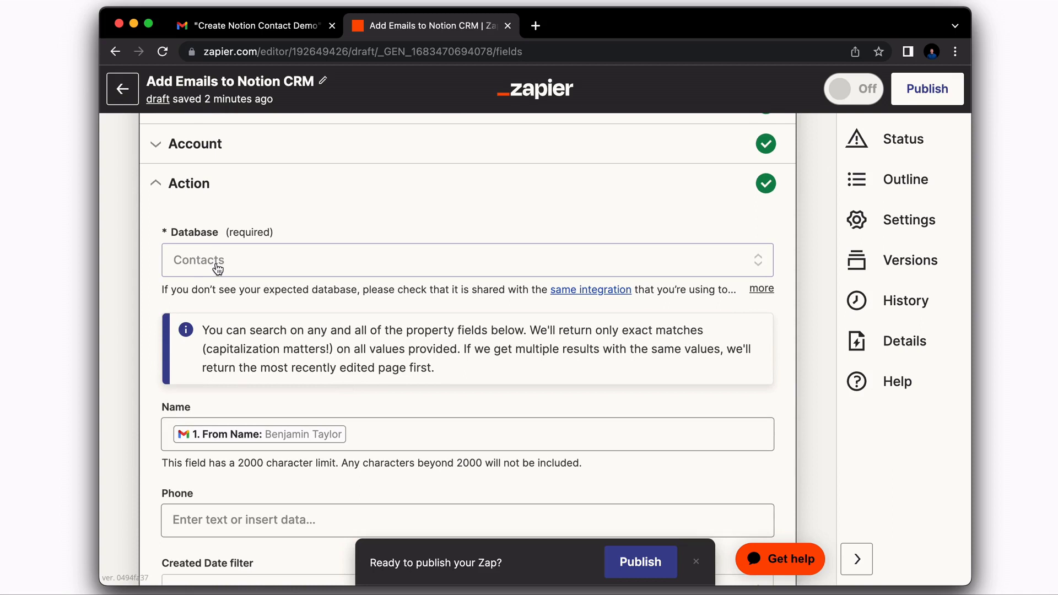
{"action": "scroll", "coordinate": [226, 267], "scroll_direction": "down", "scroll_amount": 3}
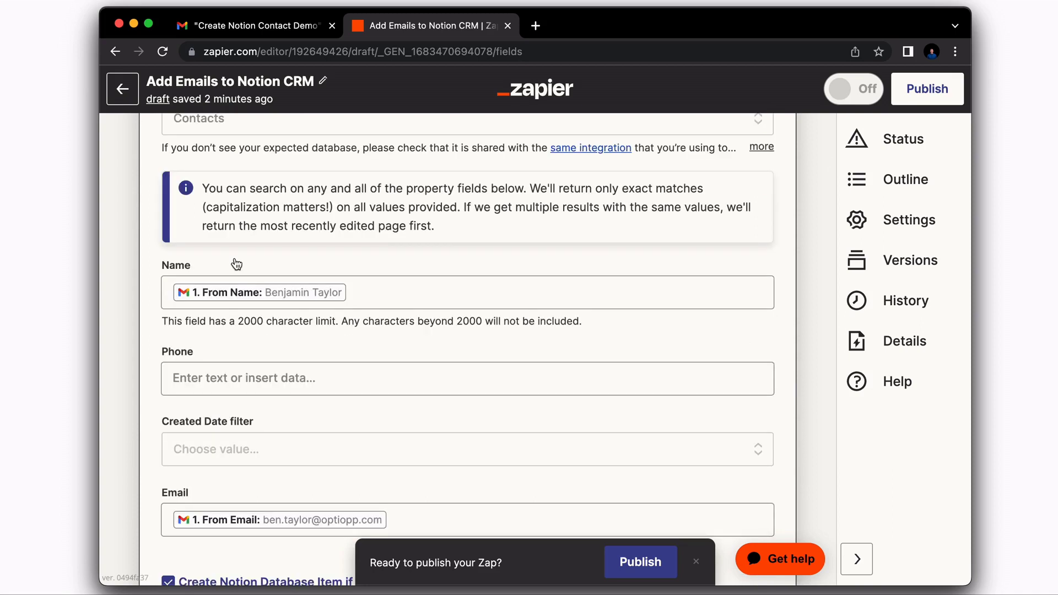
{"action": "scroll", "coordinate": [237, 264], "scroll_direction": "up", "scroll_amount": 8}
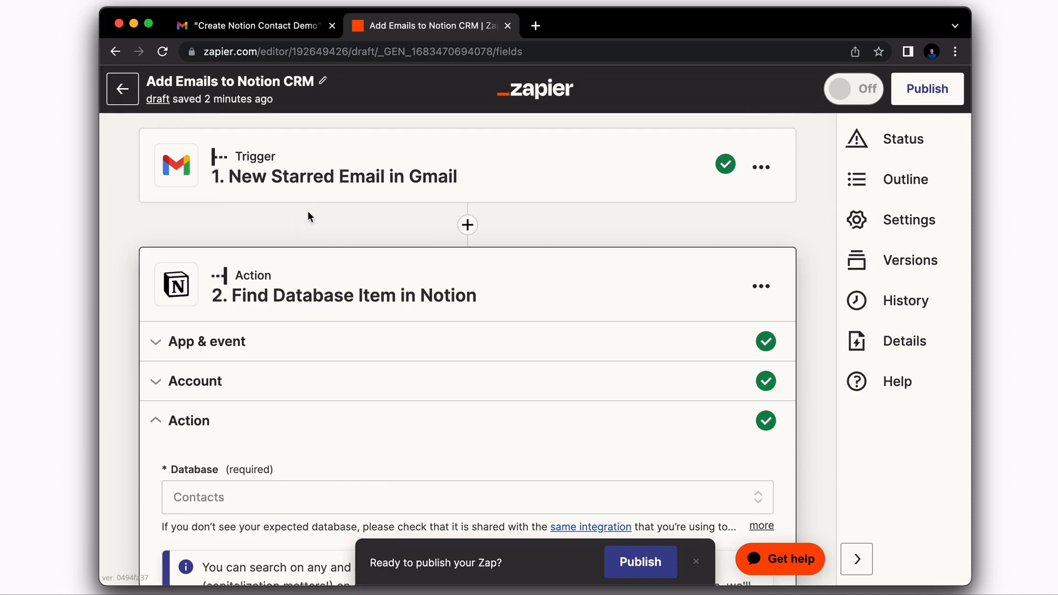
{"action": "scroll", "coordinate": [267, 404], "scroll_direction": "down", "scroll_amount": 9}
{"action": "left_click", "coordinate": [361, 250]}
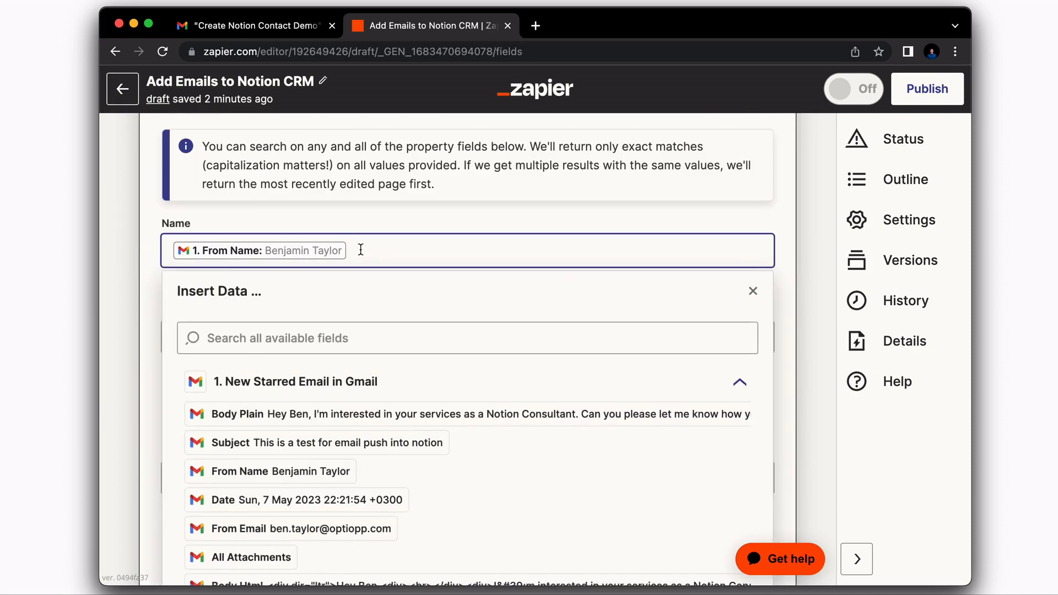
{"action": "key", "text": "BackSpace"}
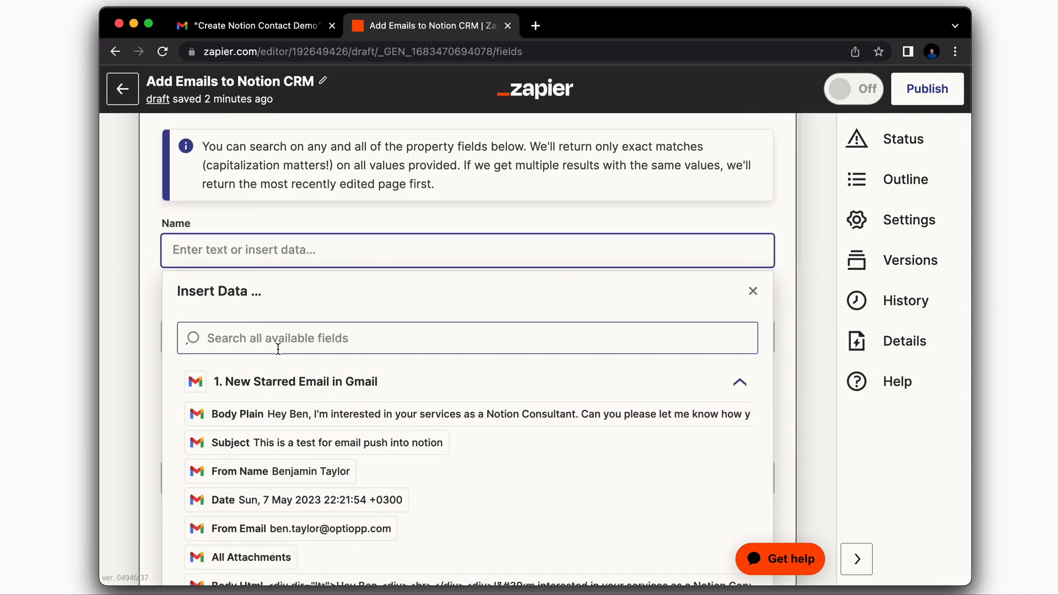
{"action": "scroll", "coordinate": [286, 389], "scroll_direction": "down", "scroll_amount": 1}
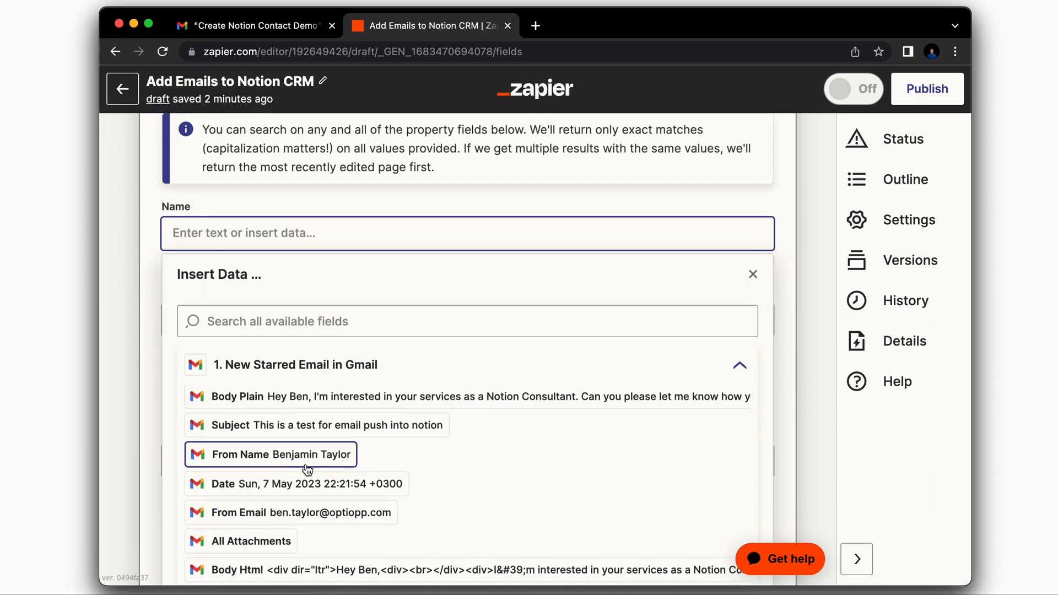
{"action": "scroll", "coordinate": [307, 467], "scroll_direction": "down", "scroll_amount": 3}
{"action": "scroll", "coordinate": [308, 470], "scroll_direction": "up", "scroll_amount": 3}
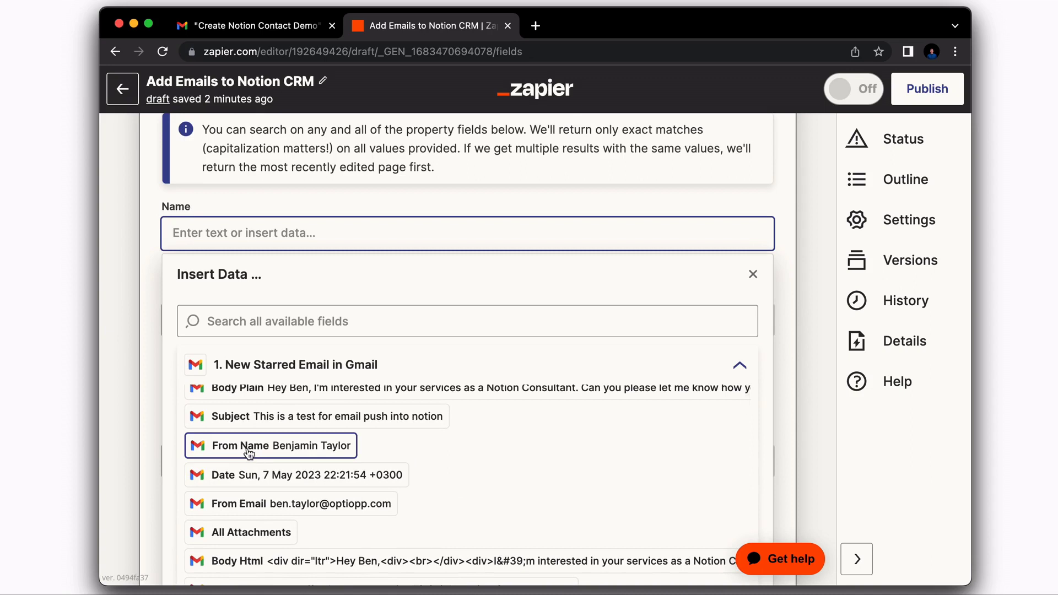
{"action": "left_click", "coordinate": [269, 451]}
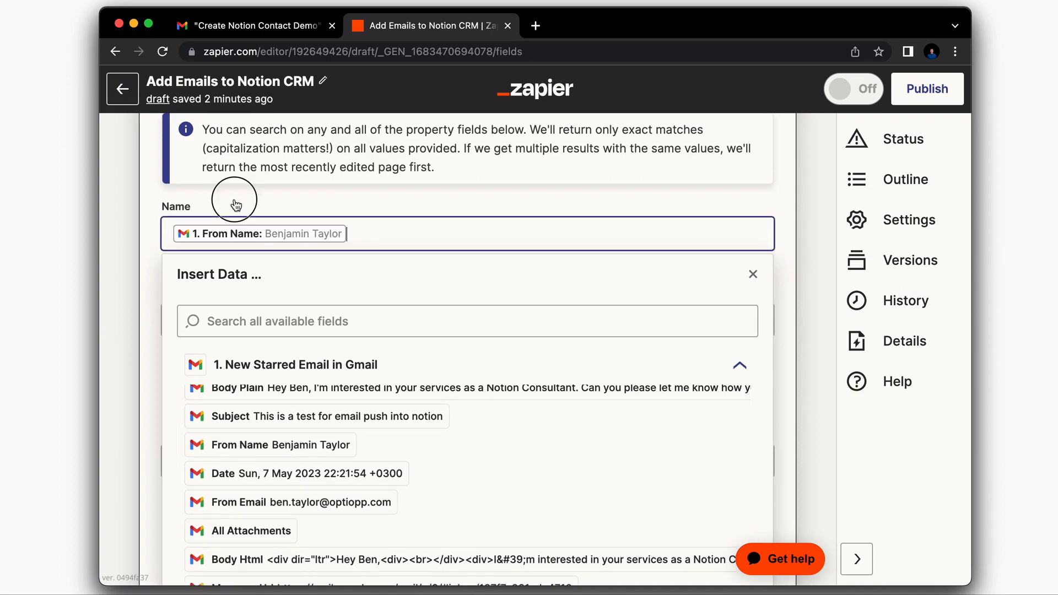
{"action": "left_click", "coordinate": [237, 201]}
- Verify Email holds From Email and leave Phone empty
{"action": "scroll", "coordinate": [269, 329], "scroll_direction": "down", "scroll_amount": 1}
{"action": "scroll", "coordinate": [269, 329], "scroll_direction": "down", "scroll_amount": 1}
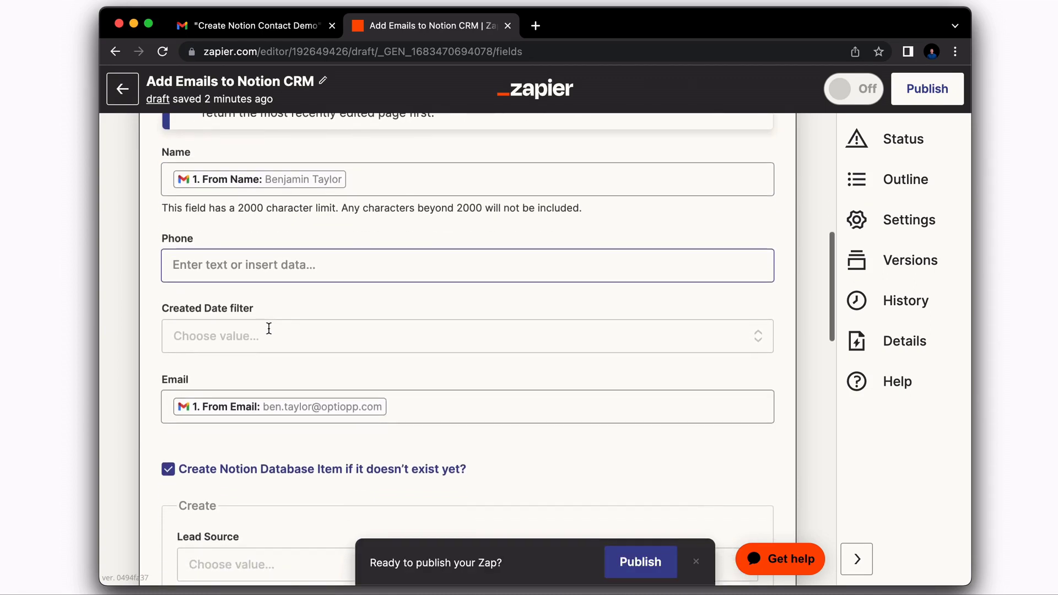
{"action": "left_click", "coordinate": [253, 404]}
{"action": "scroll", "coordinate": [439, 335], "scroll_direction": "down", "scroll_amount": 3}
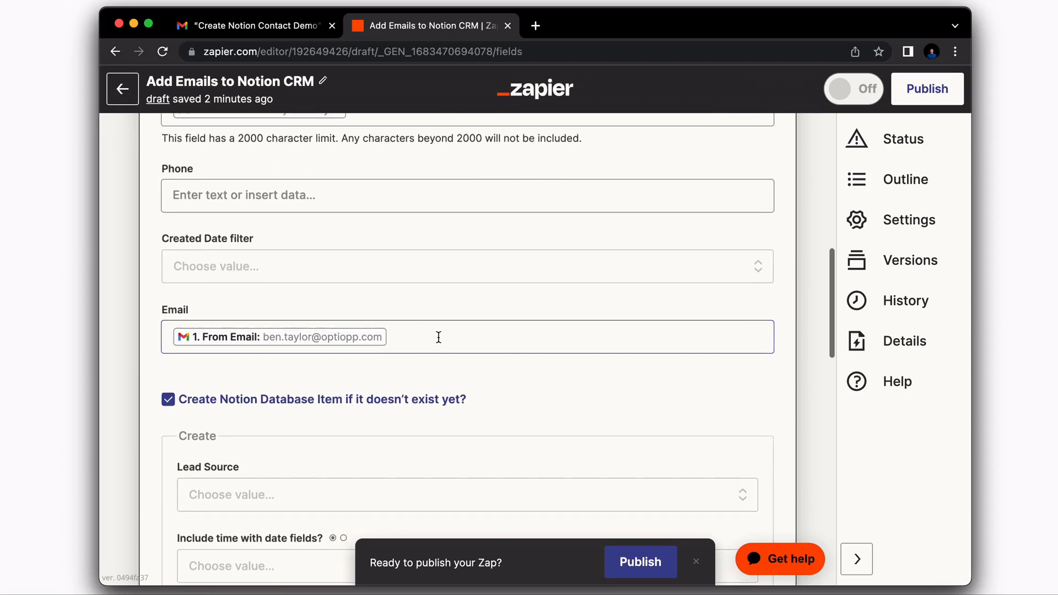
{"action": "scroll", "coordinate": [424, 336], "scroll_direction": "up", "scroll_amount": 4}
{"action": "left_click", "coordinate": [302, 288]}
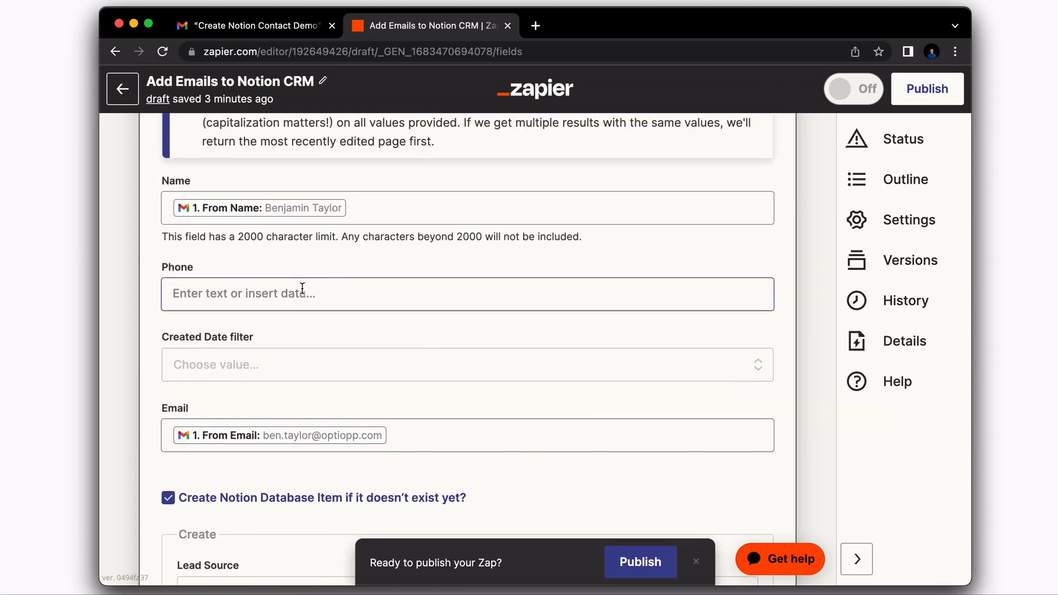
{"action": "left_click", "coordinate": [193, 214]}
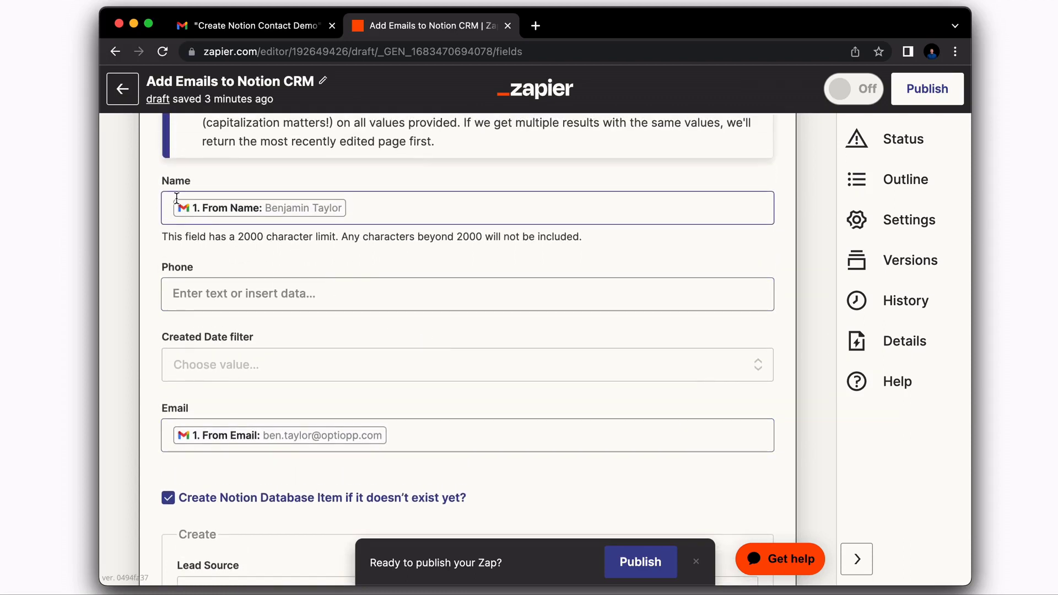
{"action": "left_click", "coordinate": [256, 432]}
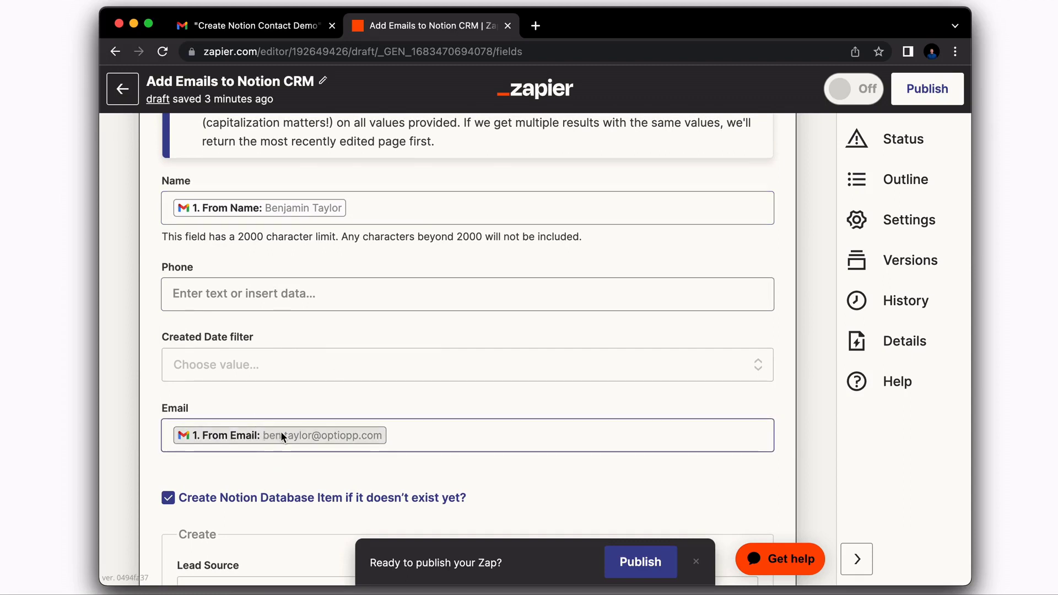
{"action": "scroll", "coordinate": [292, 408], "scroll_direction": "up", "scroll_amount": 1}
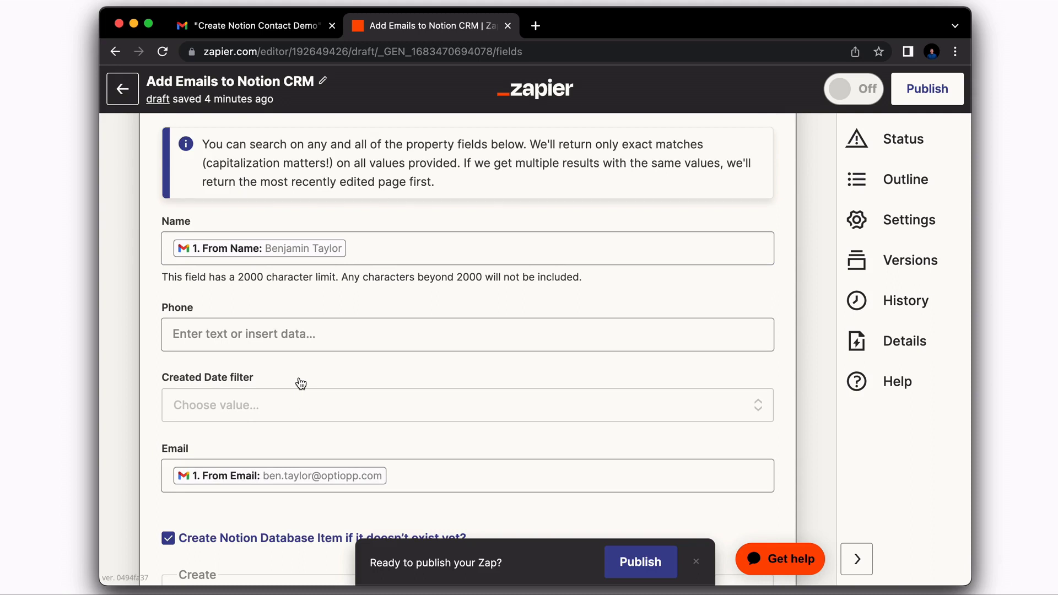
{"action": "scroll", "coordinate": [324, 218], "scroll_direction": "down", "scroll_amount": 7}
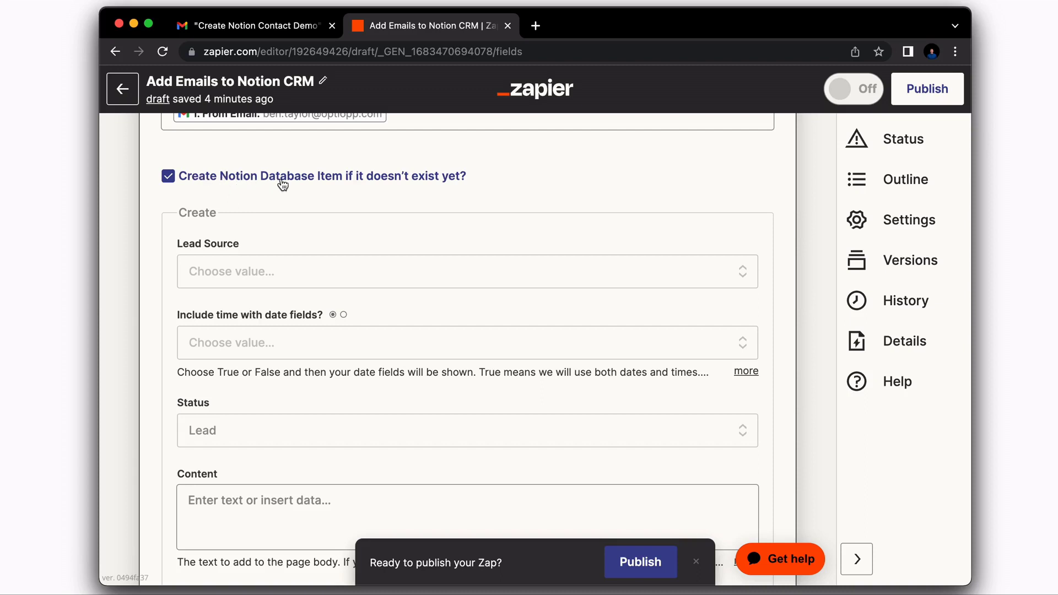
{"action": "scroll", "coordinate": [348, 219], "scroll_direction": "down", "scroll_amount": 3}
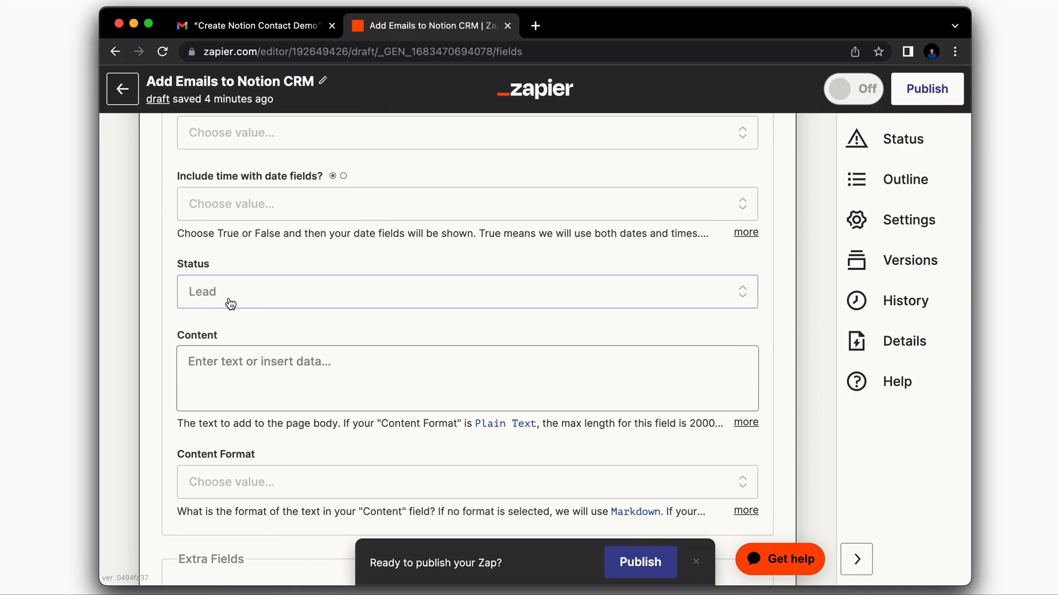
{"action": "scroll", "coordinate": [212, 259], "scroll_direction": "up", "scroll_amount": 2}
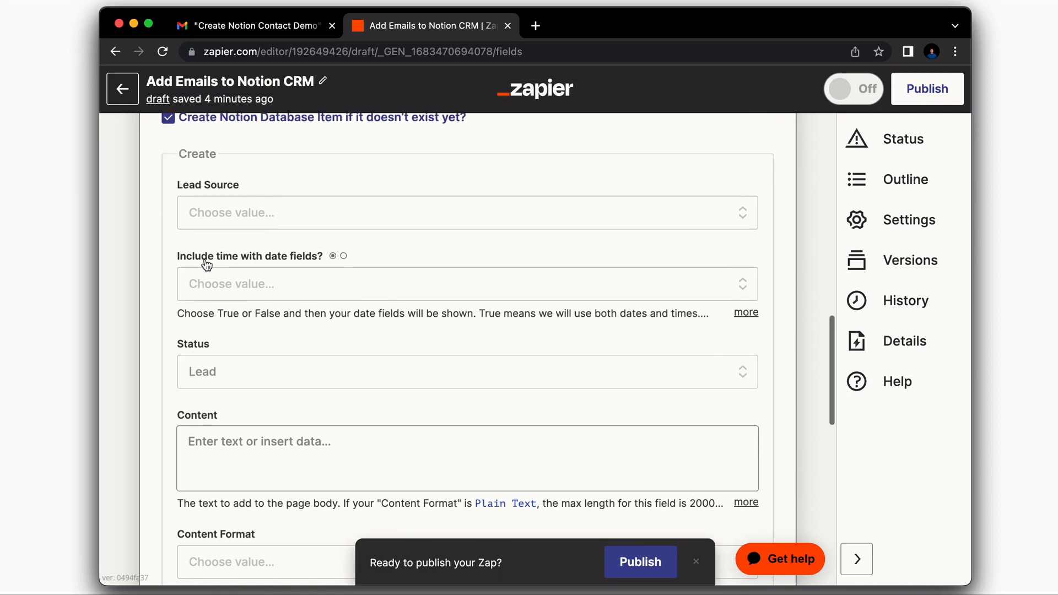
{"action": "scroll", "coordinate": [275, 319], "scroll_direction": "down", "scroll_amount": 4}
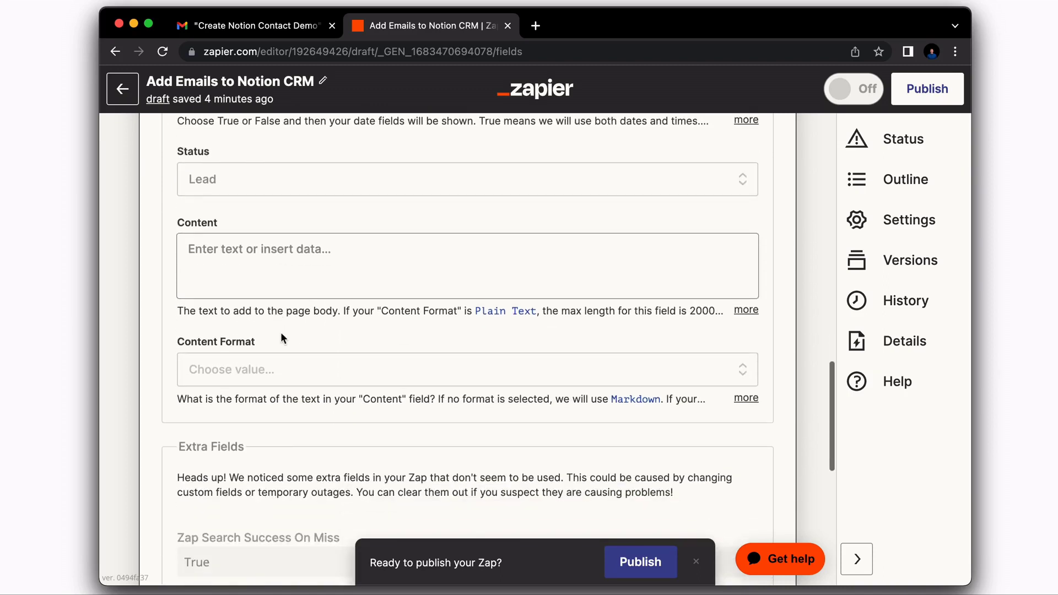
{"action": "scroll", "coordinate": [286, 352], "scroll_direction": "up", "scroll_amount": 1}
{"action": "scroll", "coordinate": [280, 339], "scroll_direction": "down", "scroll_amount": 6}
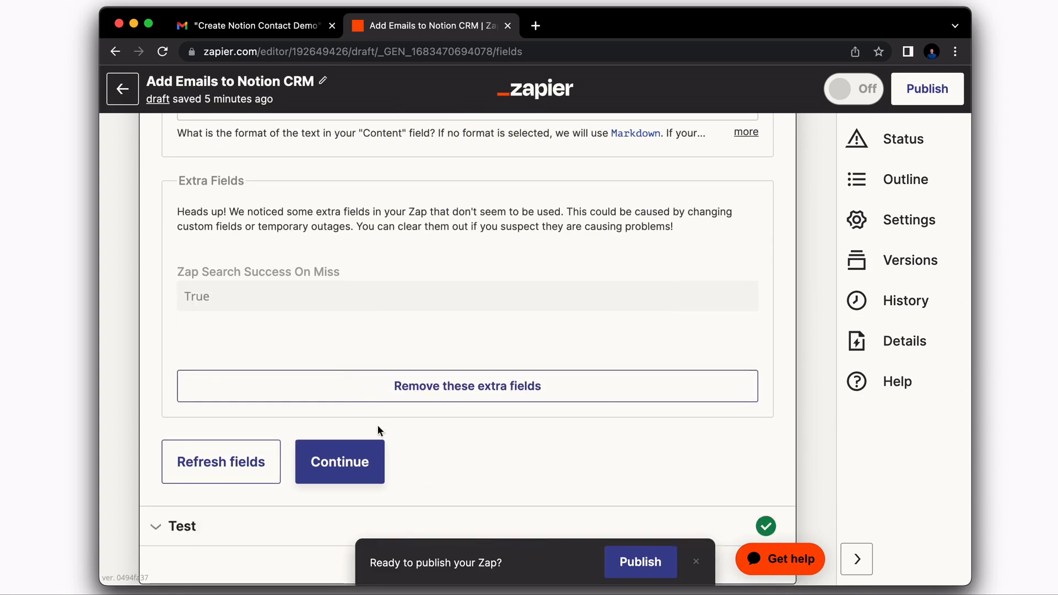
- Retest the Notion find-or-create step and switch to Notion to check Contacts
{"action": "left_click", "coordinate": [350, 459]}
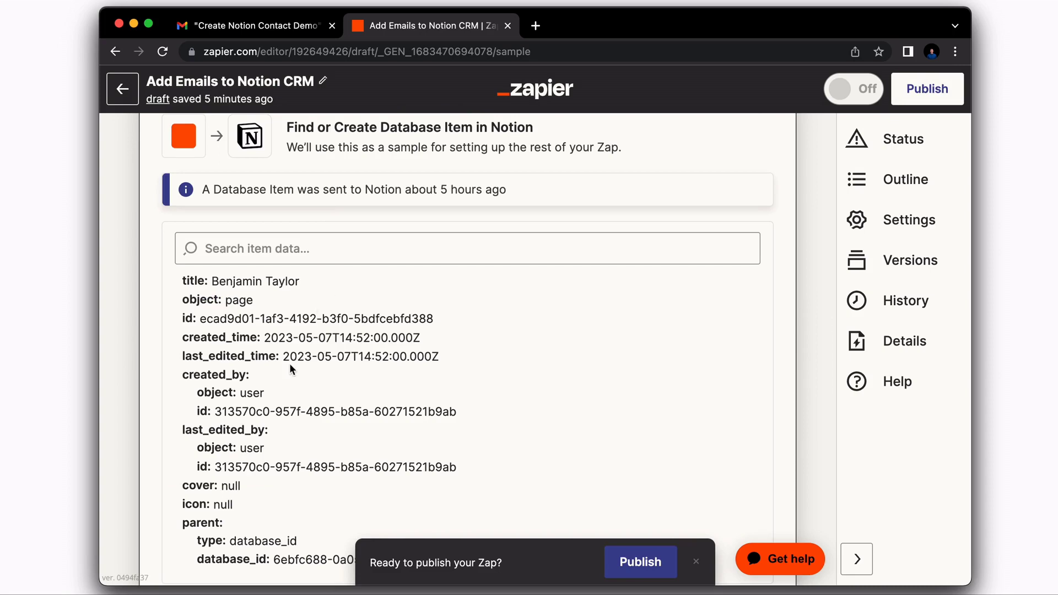
{"action": "scroll", "coordinate": [290, 366], "scroll_direction": "down", "scroll_amount": 12}
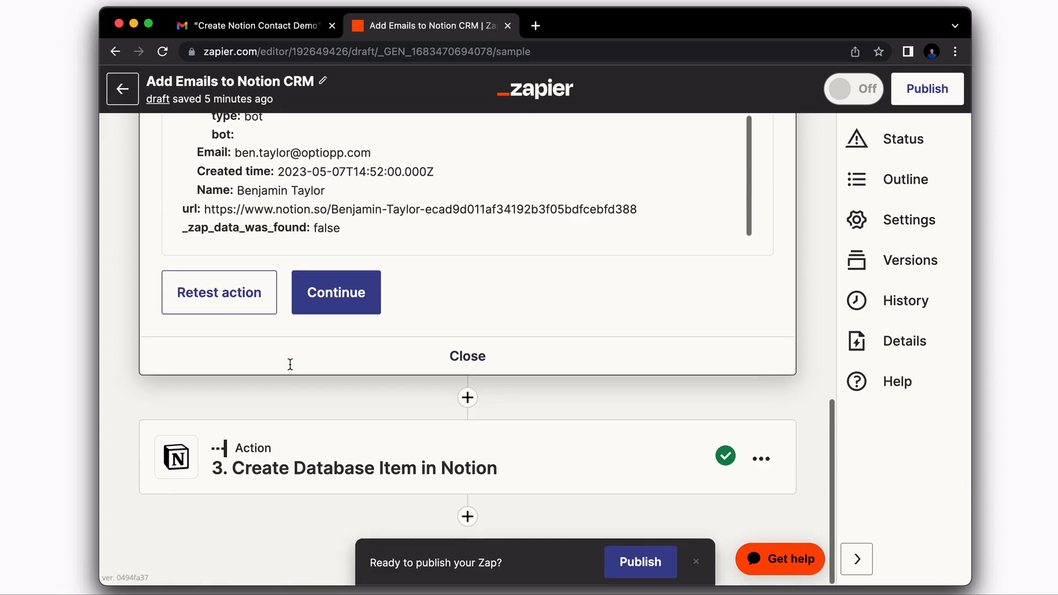
{"action": "left_click", "coordinate": [215, 291]}
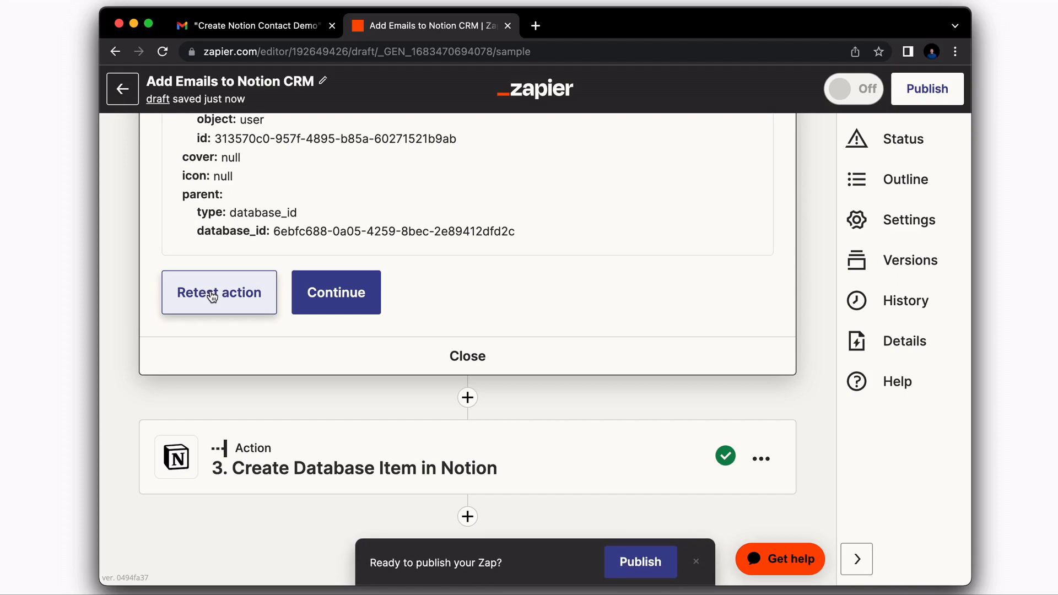
{"action": "key", "text": "super+Tab"}
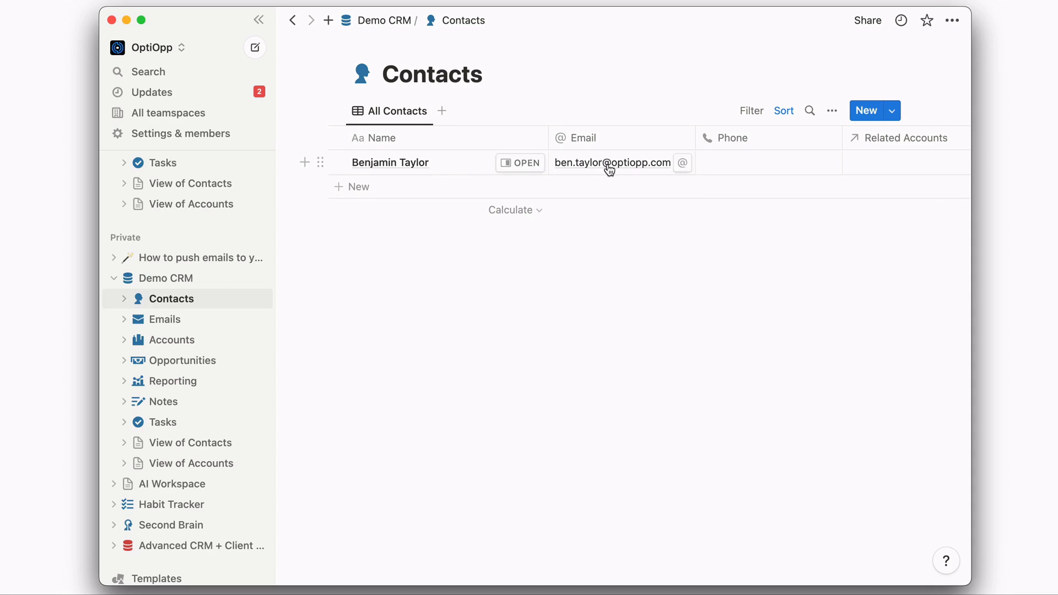
- Confirm the Create Database Item event and Notion account, keeping Emails as the database
{"action": "key", "text": "super+Tab"}
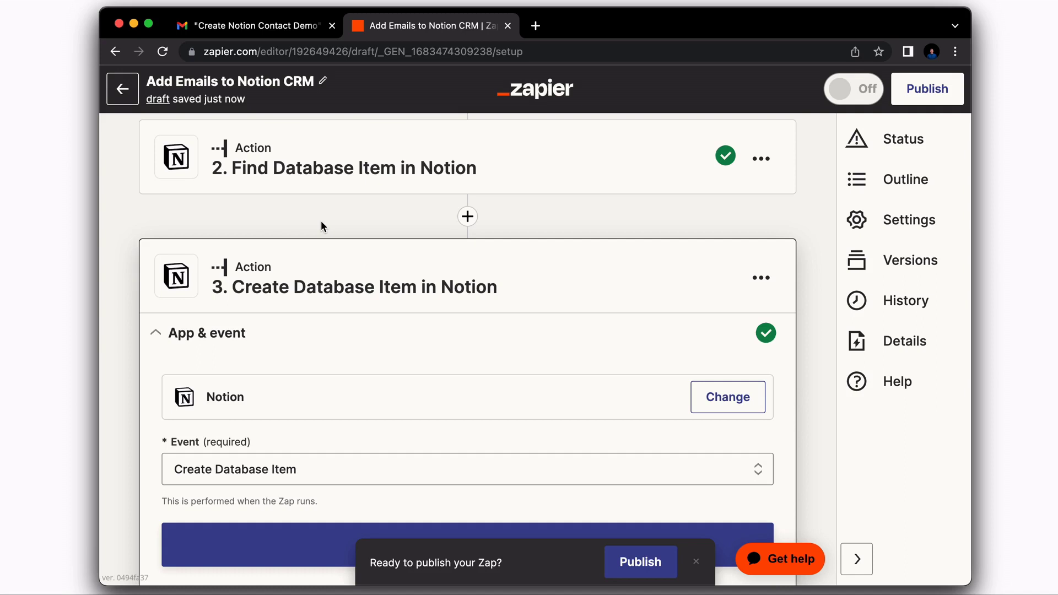
{"action": "scroll", "coordinate": [321, 220], "scroll_direction": "down", "scroll_amount": 3}
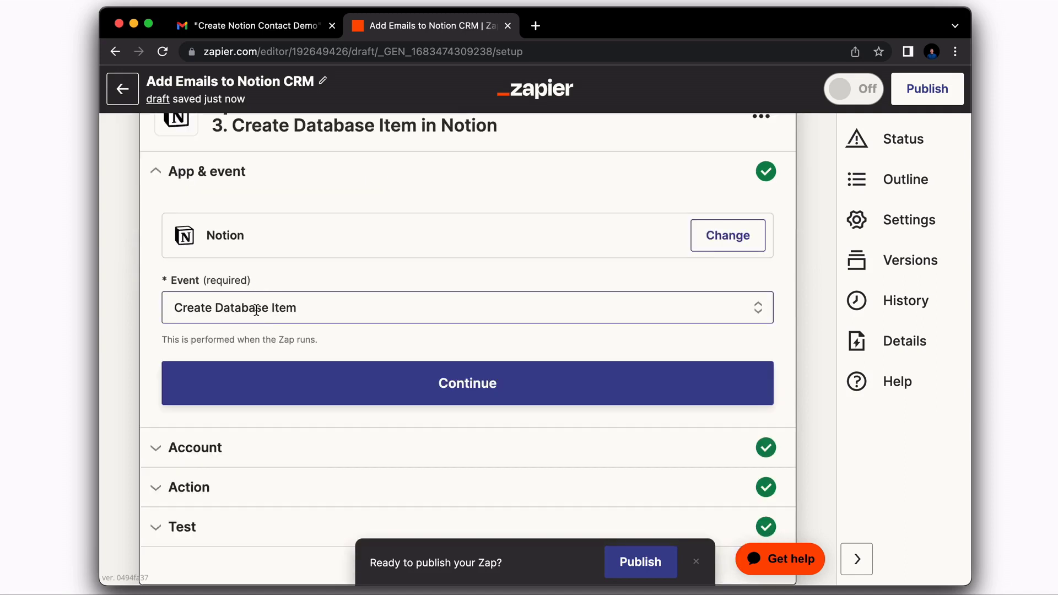
{"action": "left_click", "coordinate": [430, 383]}
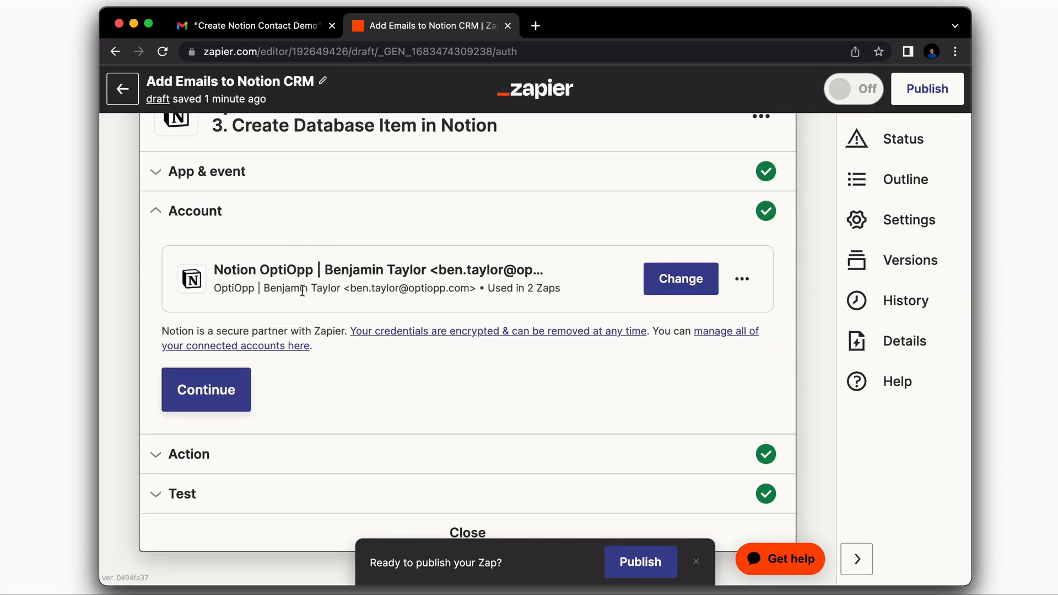
{"action": "left_click", "coordinate": [226, 392]}
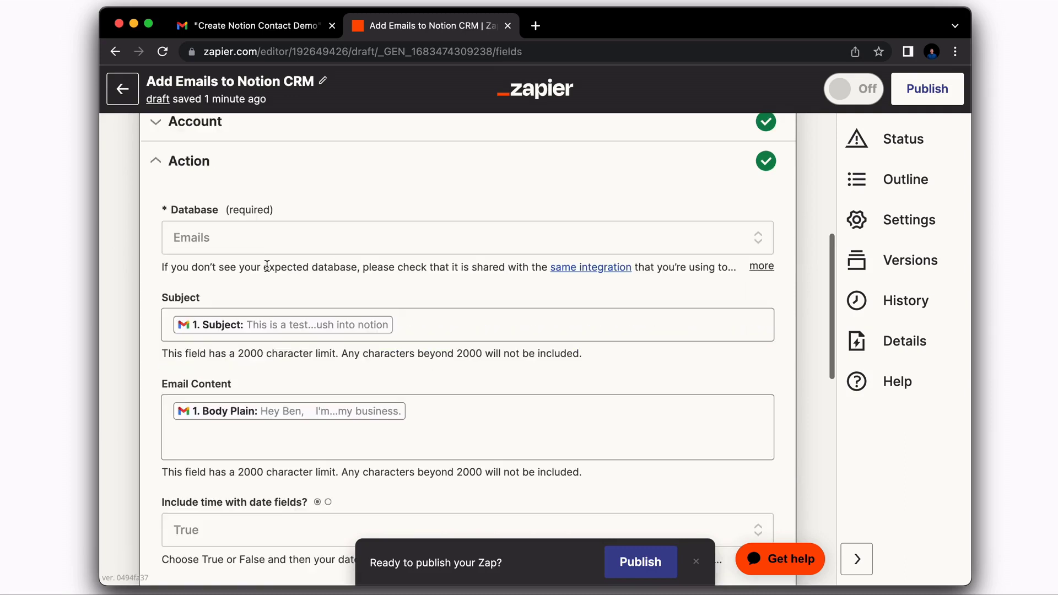
{"action": "left_click", "coordinate": [233, 239]}
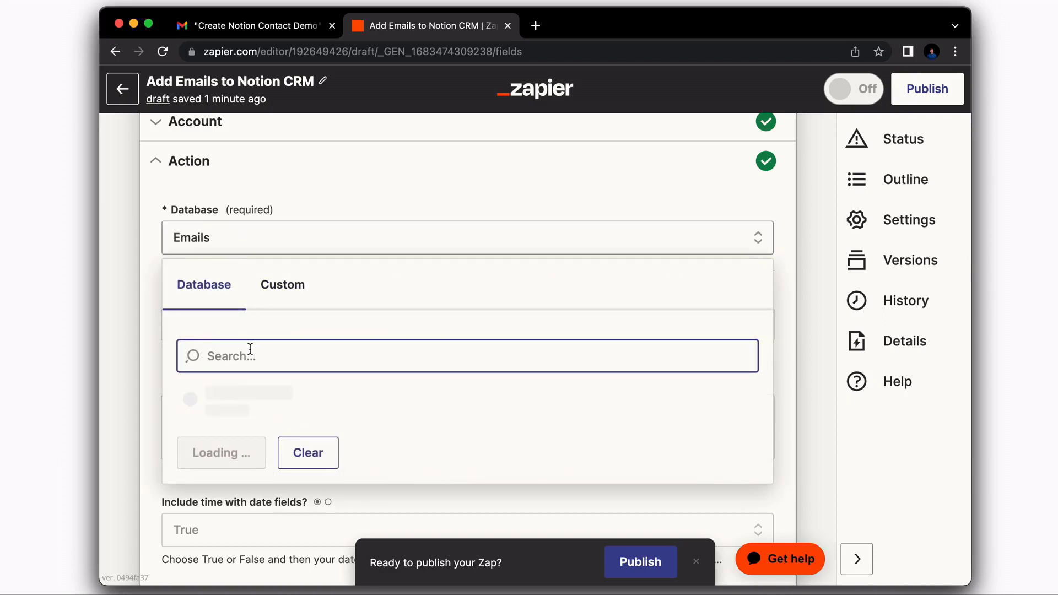
{"action": "left_click", "coordinate": [225, 441]}
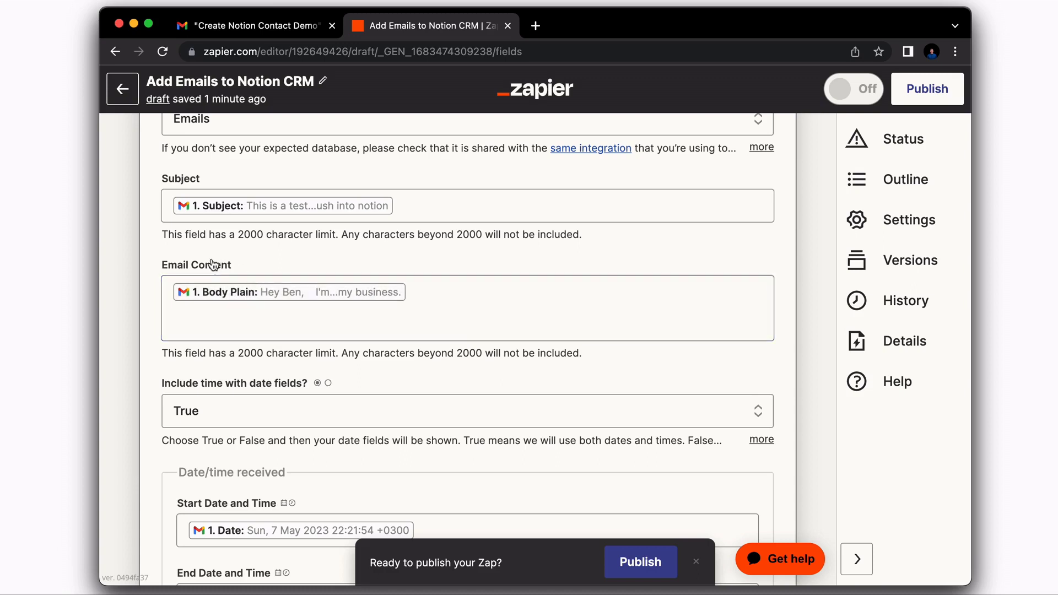
- Review the mapped email fields and run the action test
{"action": "scroll", "coordinate": [205, 269], "scroll_direction": "down", "scroll_amount": 2}
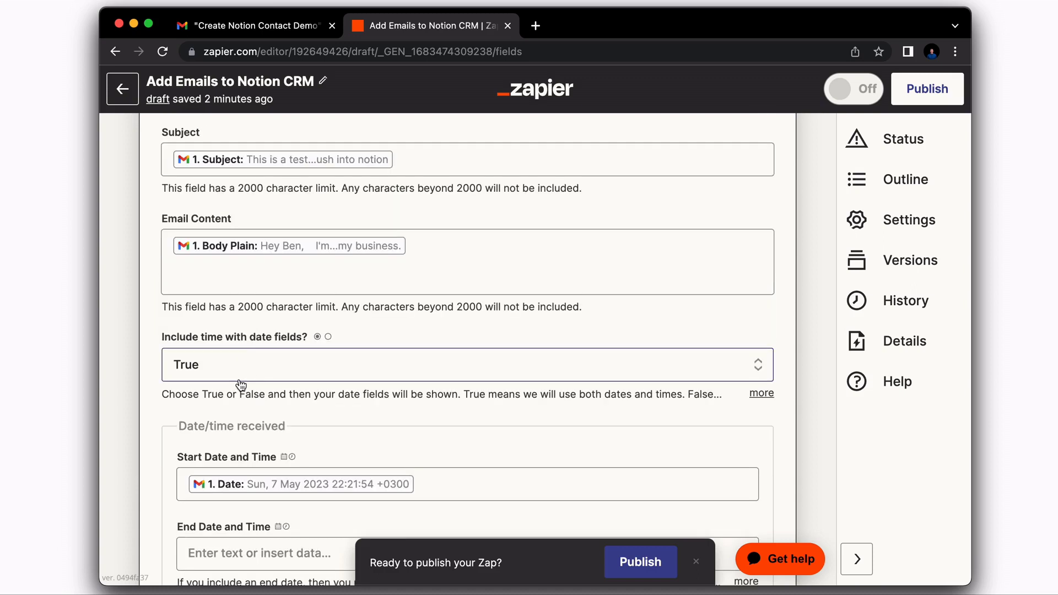
{"action": "scroll", "coordinate": [243, 386], "scroll_direction": "down", "scroll_amount": 3}
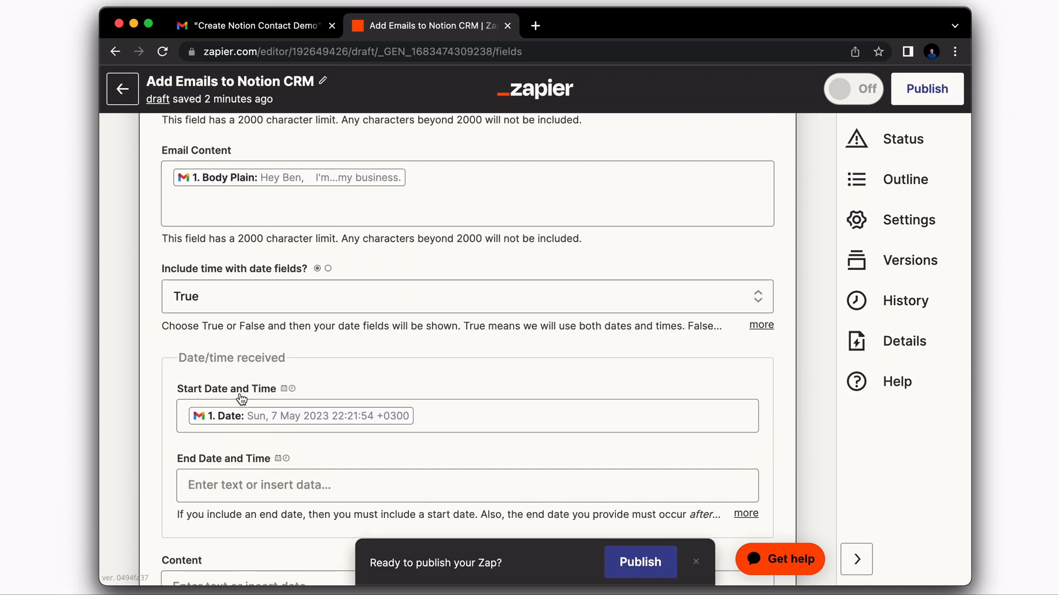
{"action": "scroll", "coordinate": [241, 397], "scroll_direction": "down", "scroll_amount": 2}
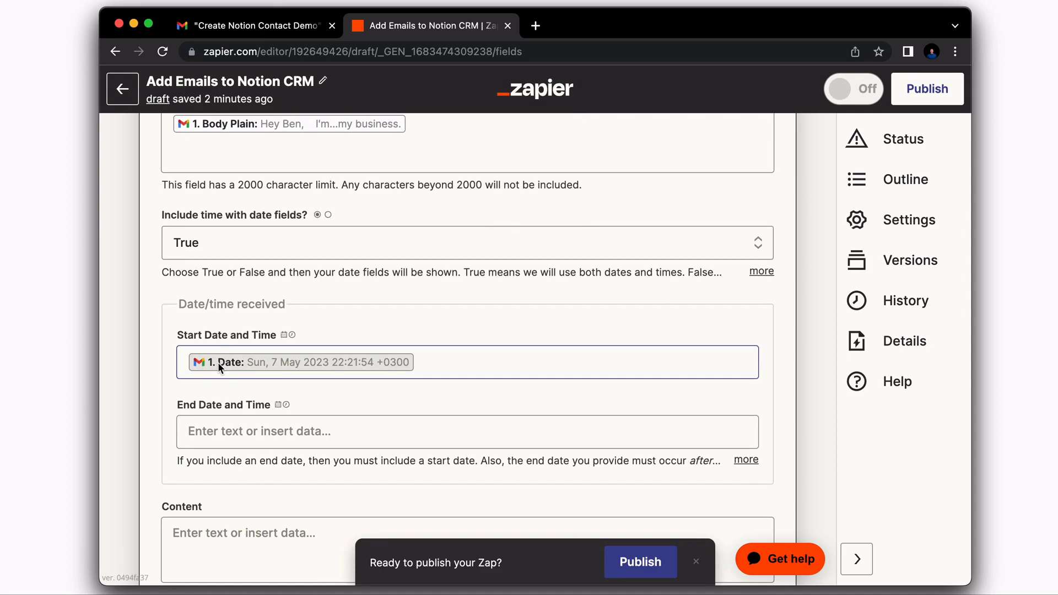
{"action": "scroll", "coordinate": [303, 360], "scroll_direction": "down", "scroll_amount": 10}
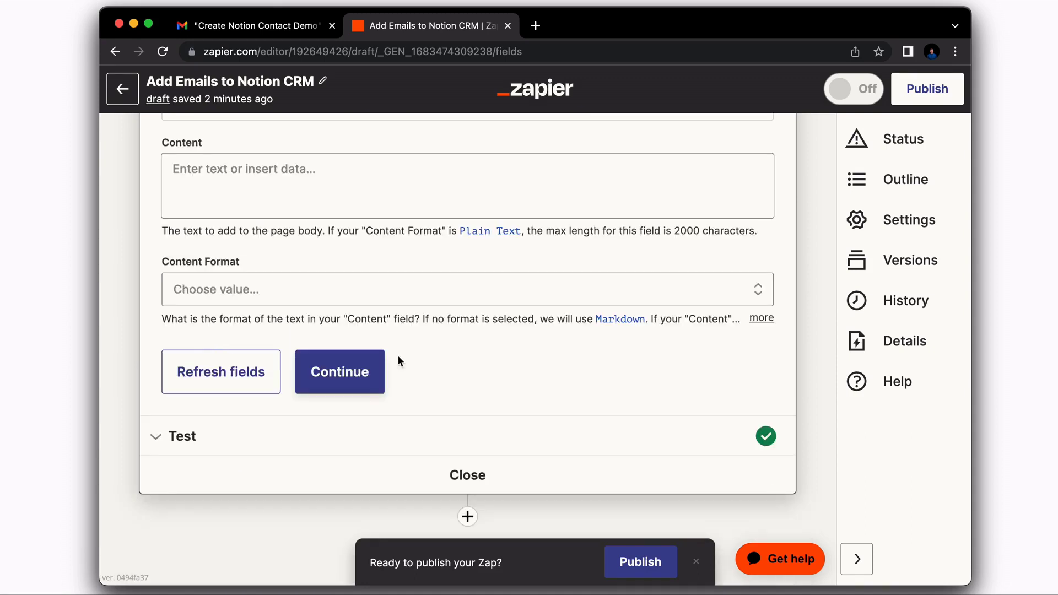
{"action": "left_click", "coordinate": [353, 374]}
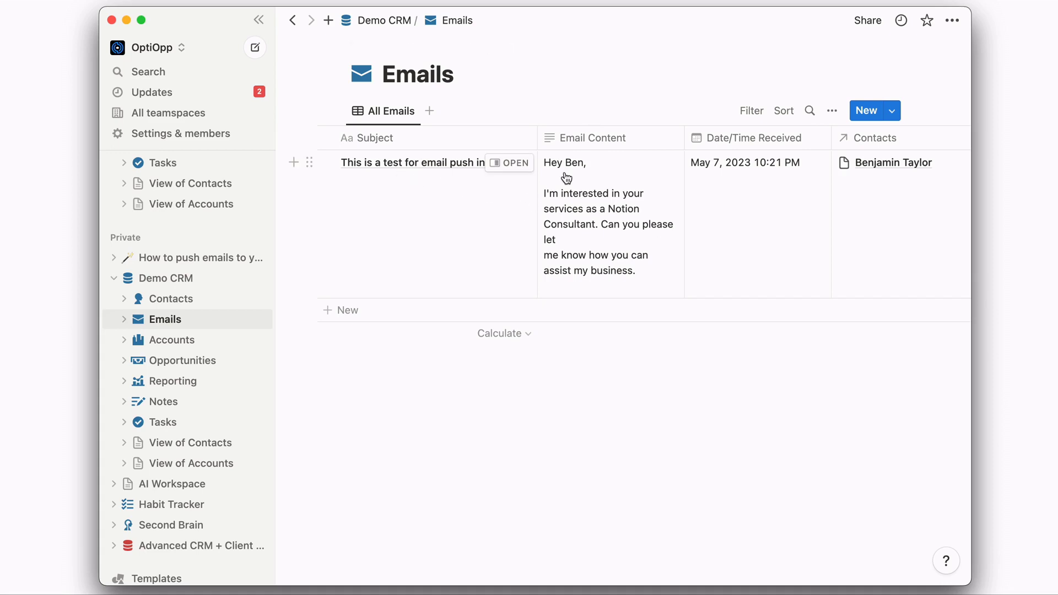
- Scroll the Emails table right to view the test email row's details
{"action": "scroll", "coordinate": [793, 203], "scroll_direction": "right", "scroll_amount": 2}
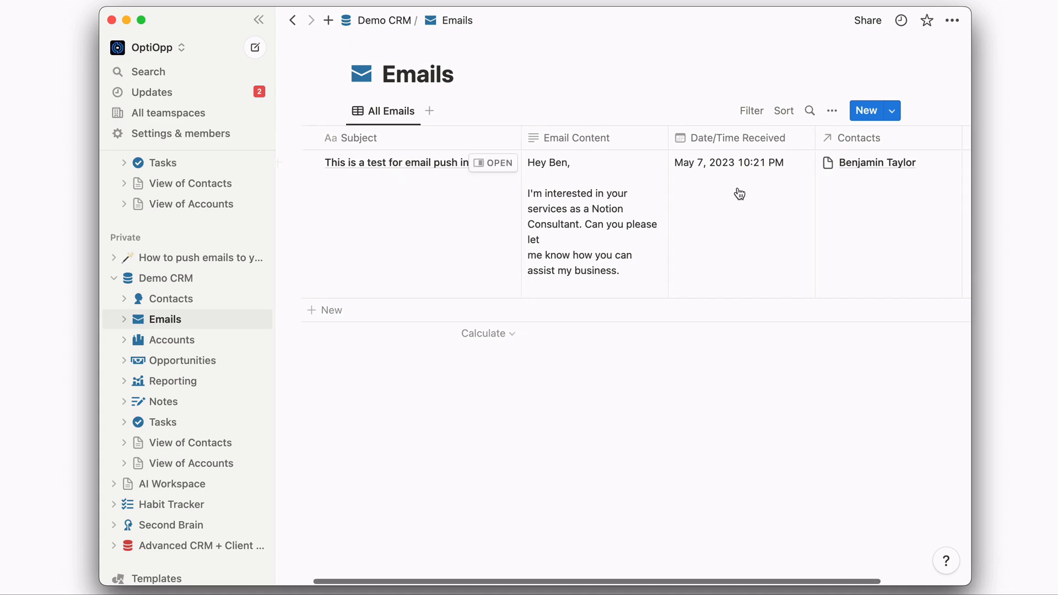
- Open the test email record in Notion and apply the New Email template
{"action": "left_click", "coordinate": [492, 164]}
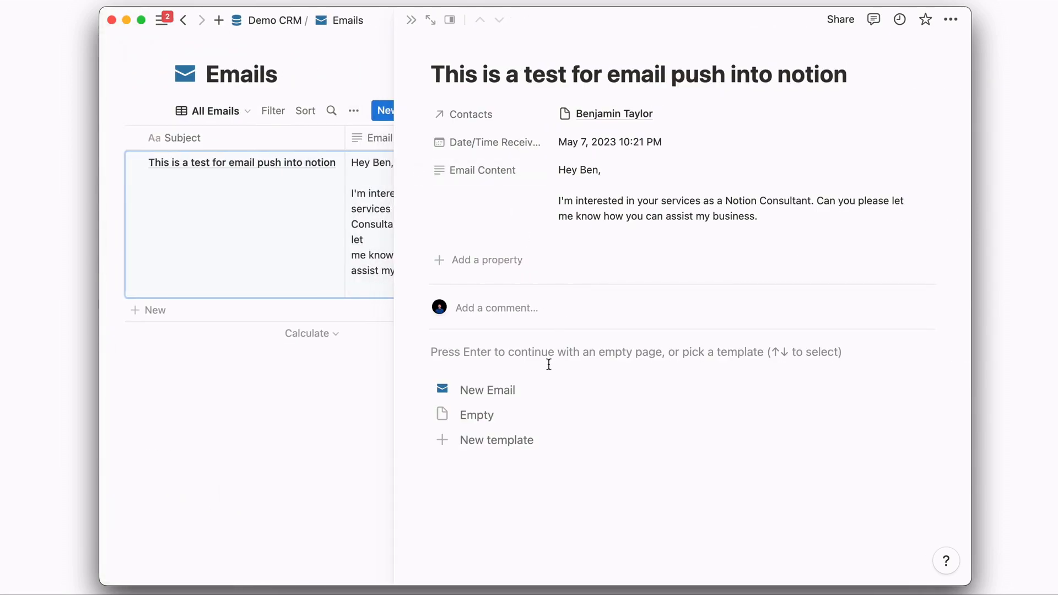
{"action": "left_click", "coordinate": [508, 391]}
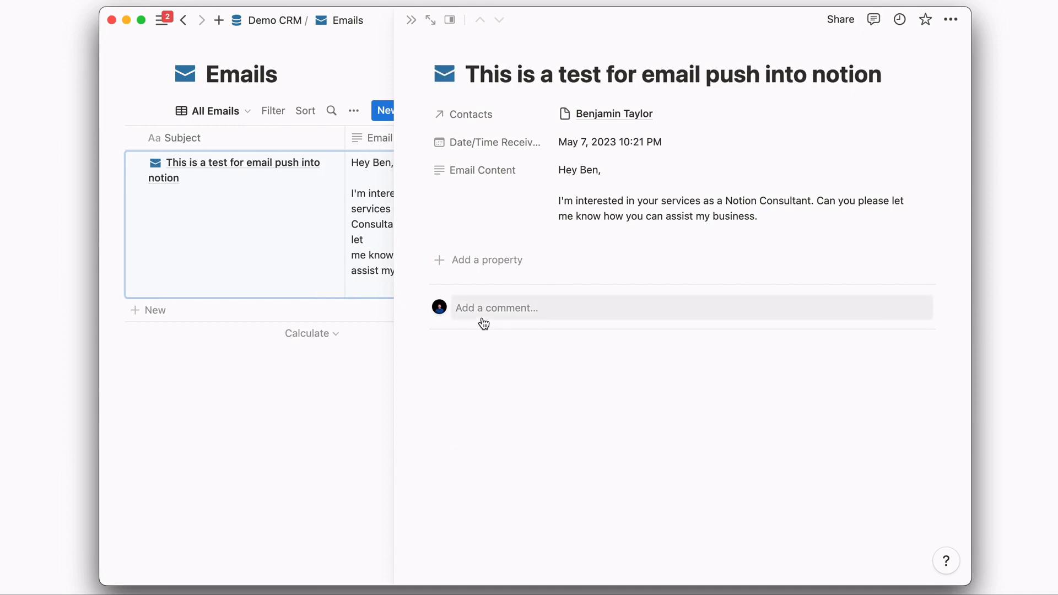
{"action": "scroll", "coordinate": [484, 314], "scroll_direction": "down", "scroll_amount": 3}
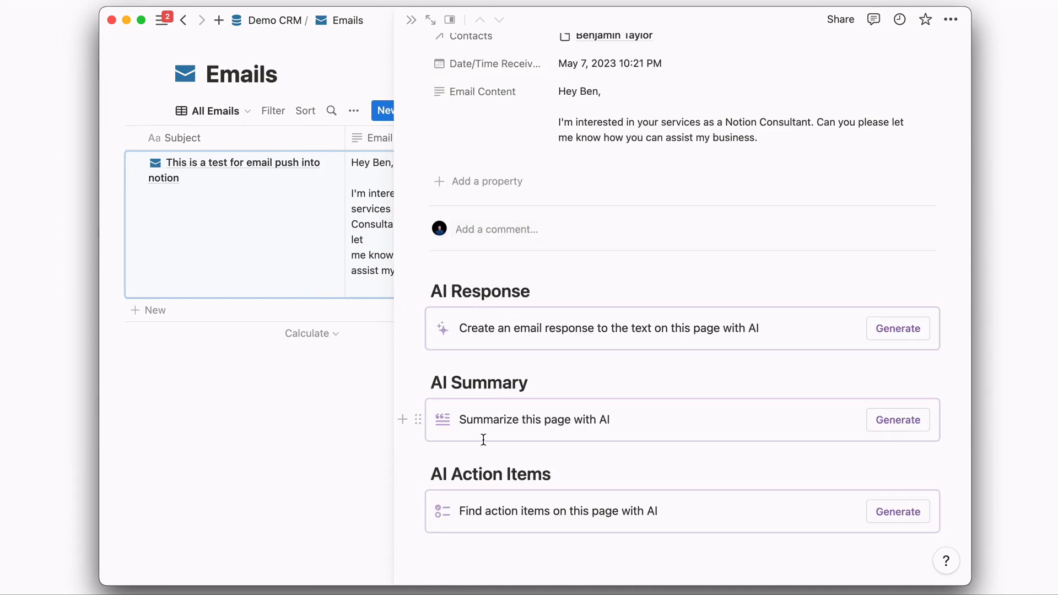
{"action": "scroll", "coordinate": [482, 439], "scroll_direction": "up", "scroll_amount": 3}
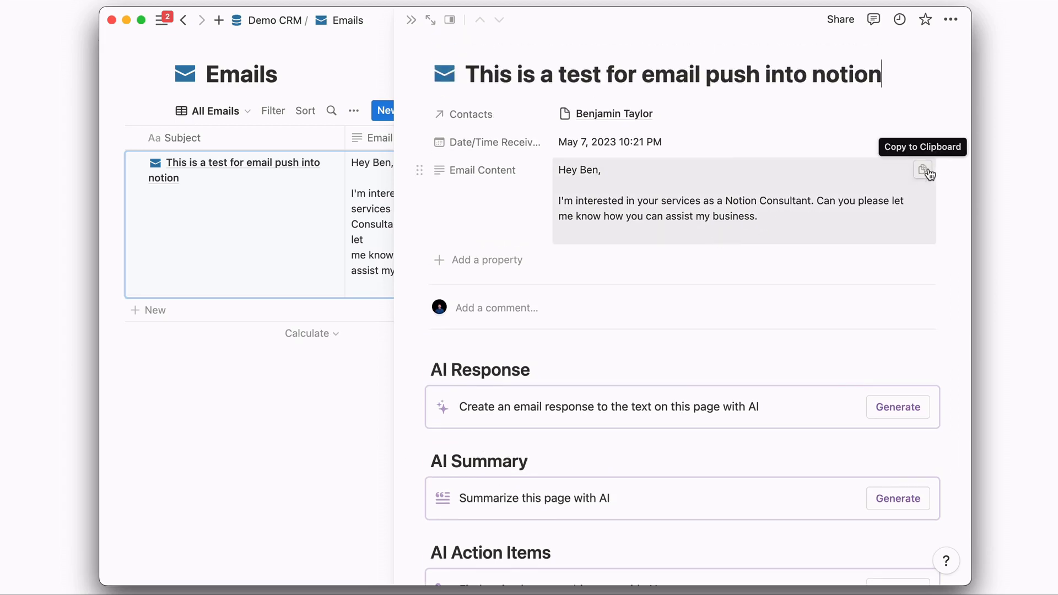
- Copy the Email Content value and paste it into the page body above AI Response
{"action": "left_click", "coordinate": [923, 171]}
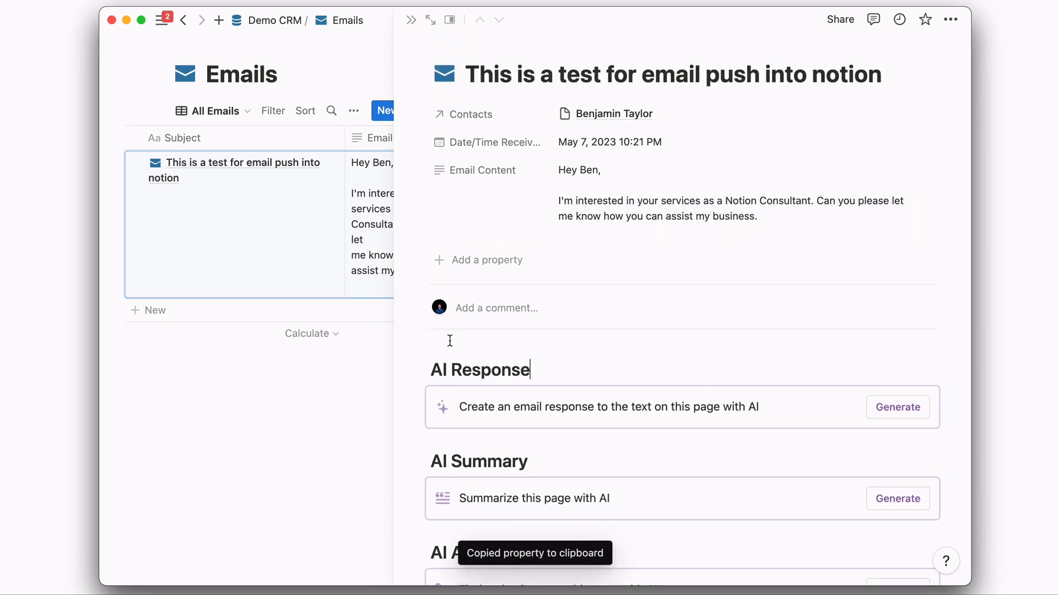
{"action": "left_click", "coordinate": [432, 368]}
{"action": "key", "text": "Return"}
{"action": "key", "text": "cmd+v"}
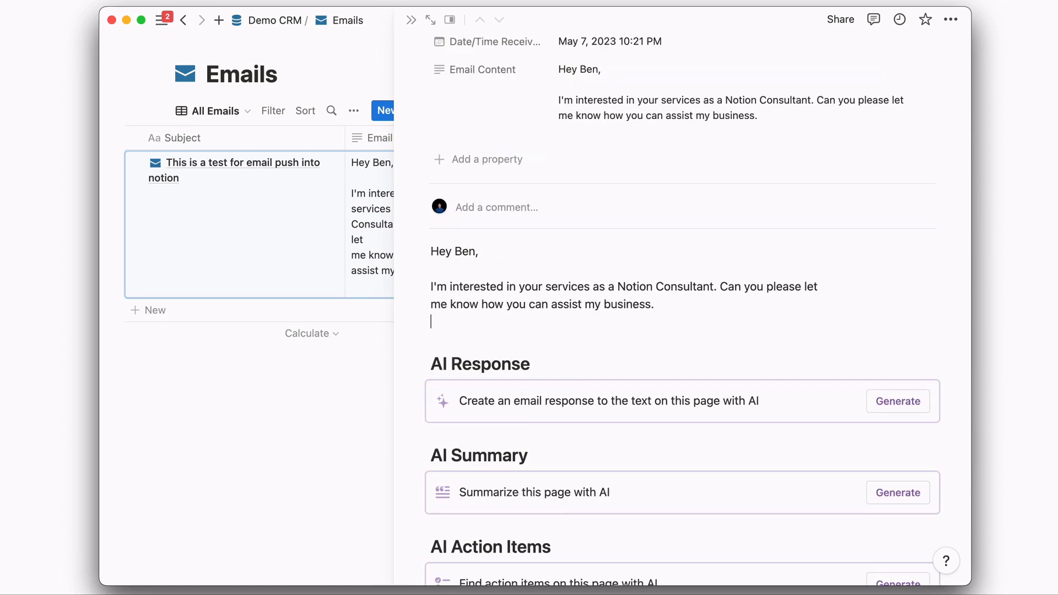
{"action": "scroll", "coordinate": [584, 378], "scroll_direction": "down", "scroll_amount": 3}
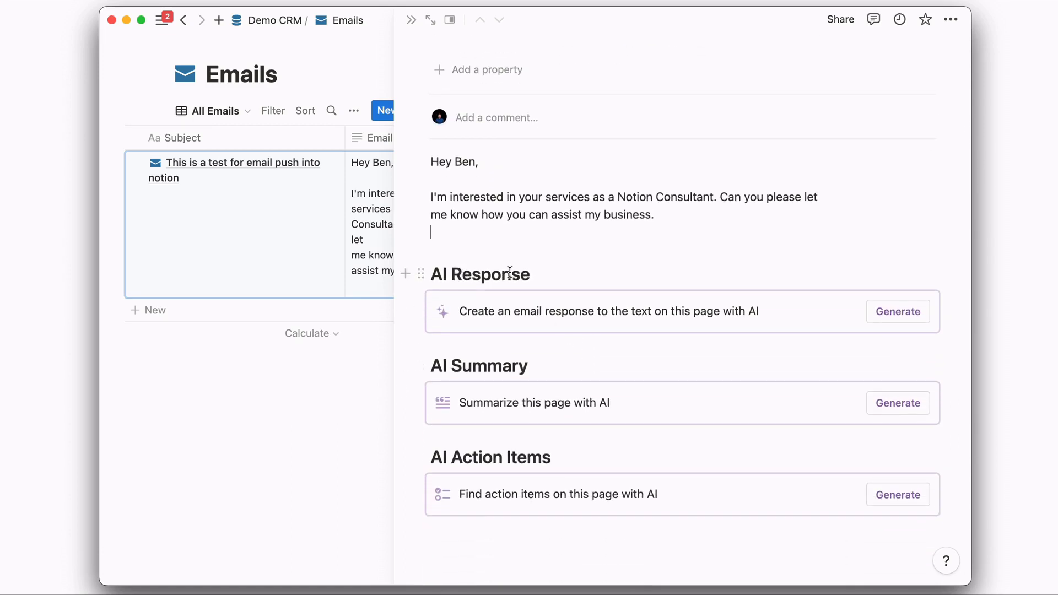
- Generate the AI reply, summary and action items, then select the generated reply text
{"action": "left_click", "coordinate": [912, 318]}
{"action": "scroll", "coordinate": [470, 330], "scroll_direction": "down", "scroll_amount": 2}
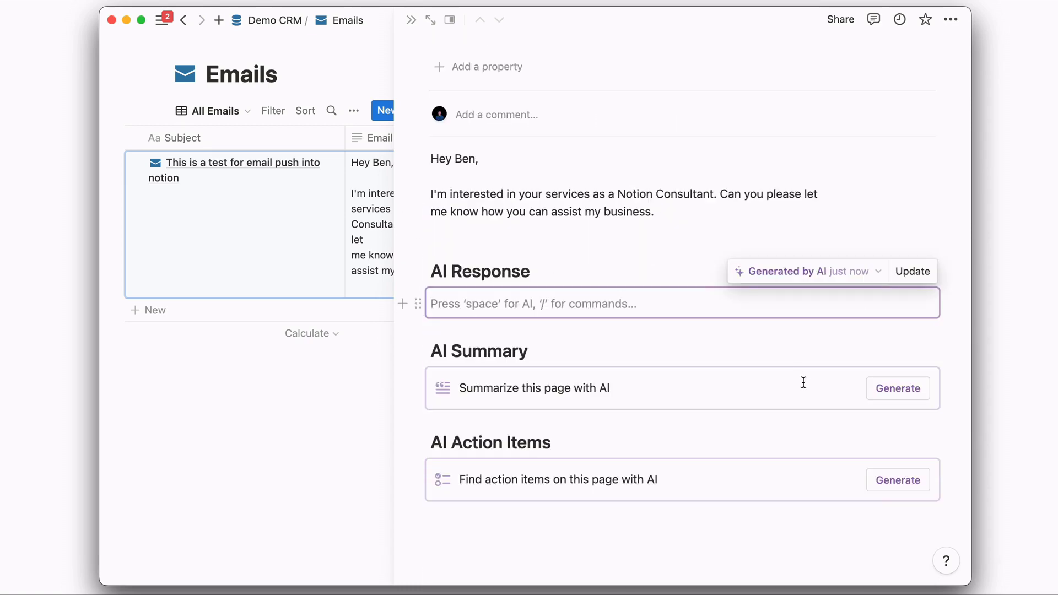
{"action": "left_click", "coordinate": [895, 392]}
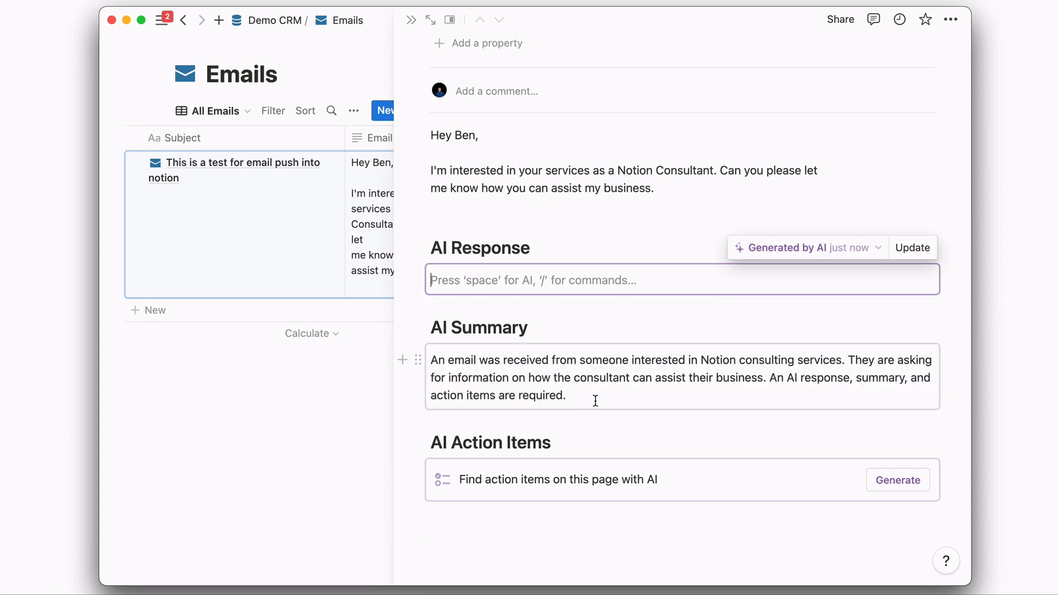
{"action": "left_click", "coordinate": [610, 397]}
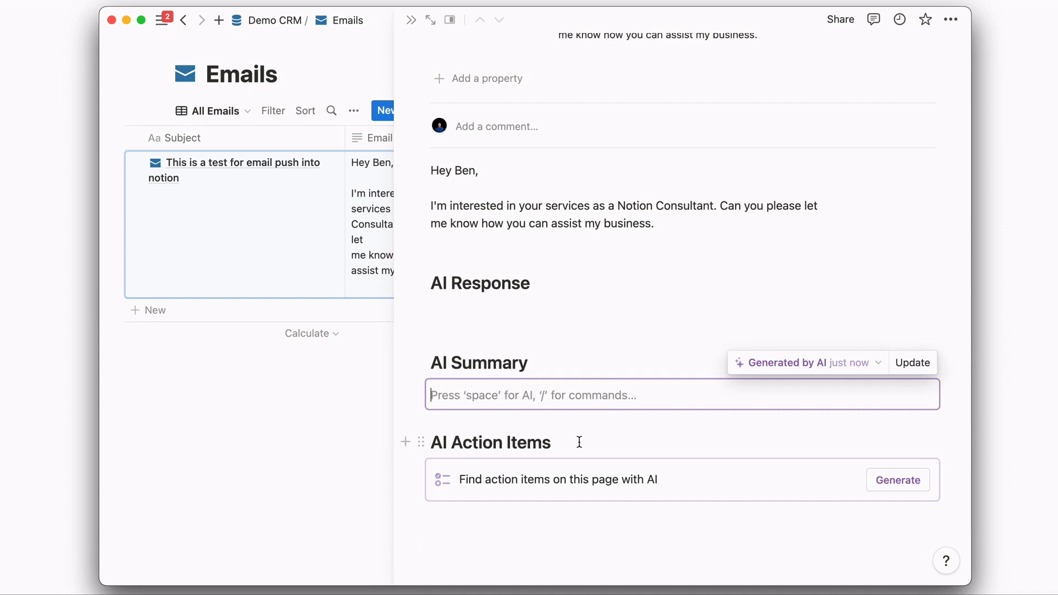
{"action": "left_click", "coordinate": [906, 484]}
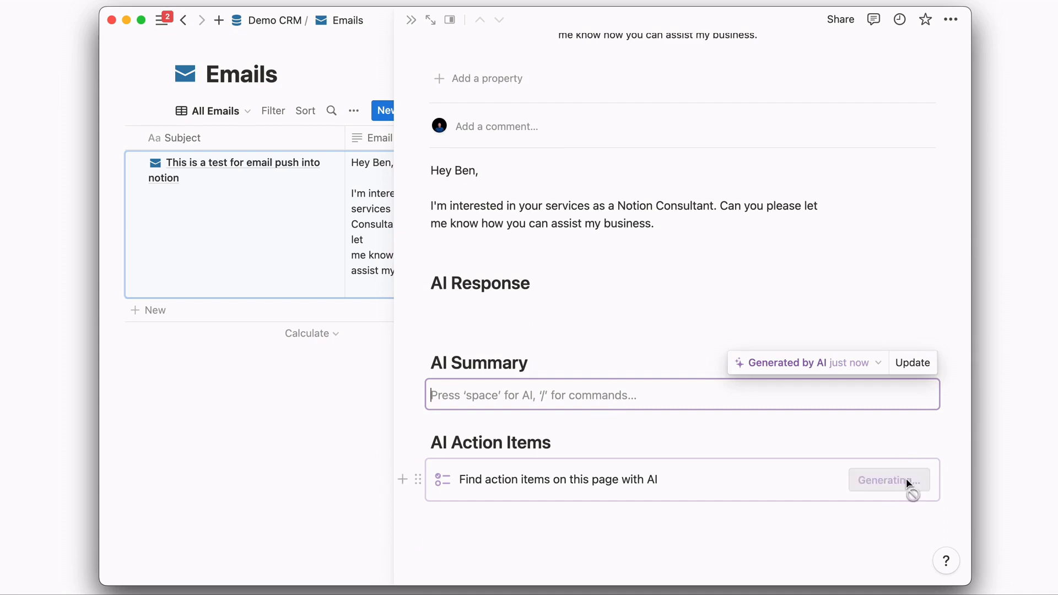
{"action": "scroll", "coordinate": [714, 384], "scroll_direction": "down", "scroll_amount": 1}
{"action": "left_click_drag", "start_coordinate": [714, 384], "coordinate": [427, 287]}
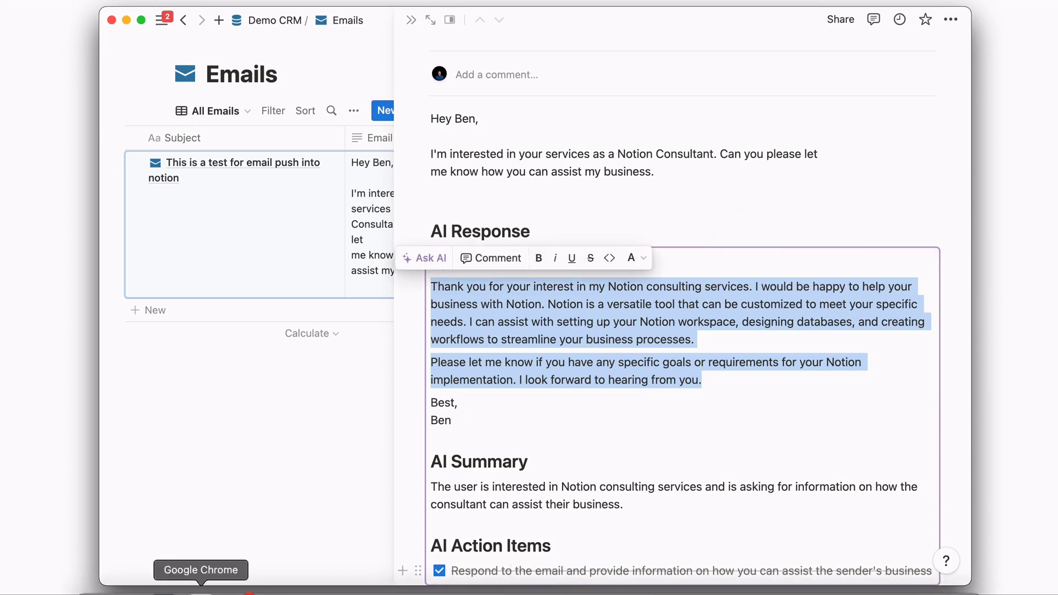
{"action": "left_click", "coordinate": [201, 591]}
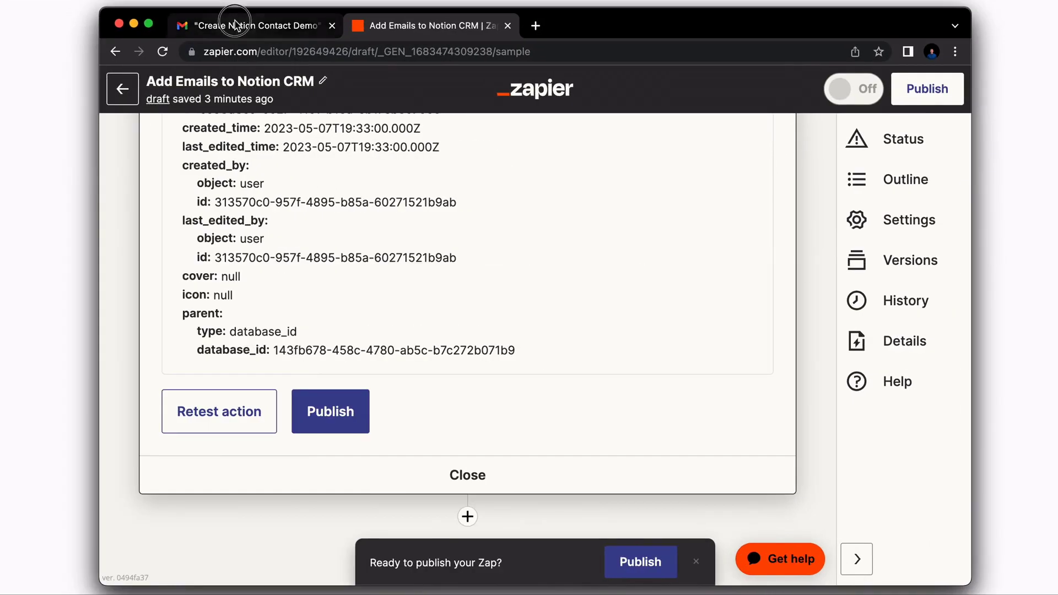
- Paste Notion AI's response into a Gmail reply to the test email, then return to Zapier
{"action": "left_click", "coordinate": [234, 25]}
{"action": "left_click", "coordinate": [469, 209]}
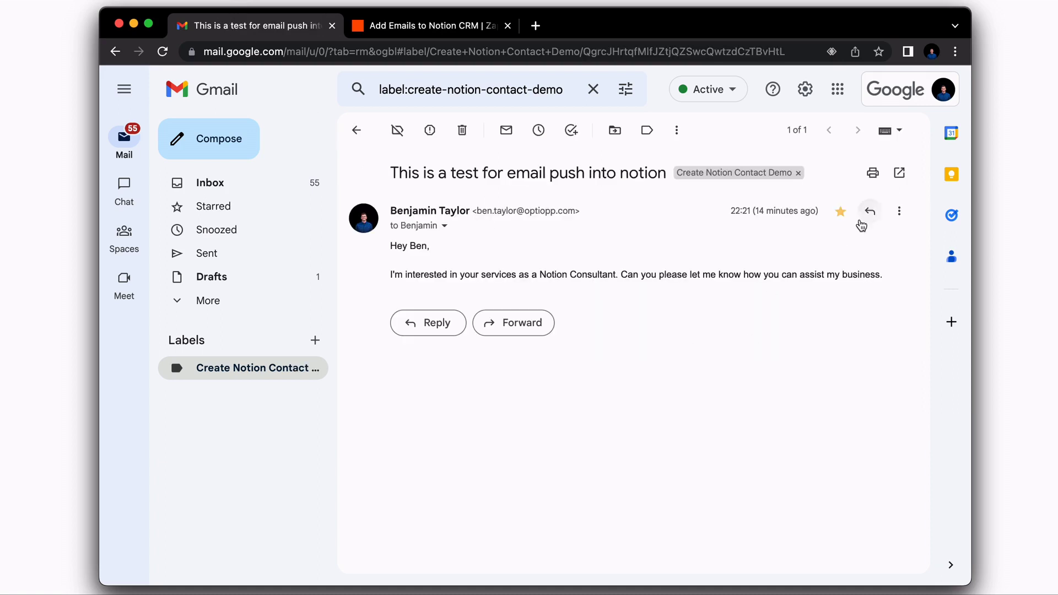
{"action": "left_click", "coordinate": [870, 212]}
{"action": "key", "text": "super+v"}
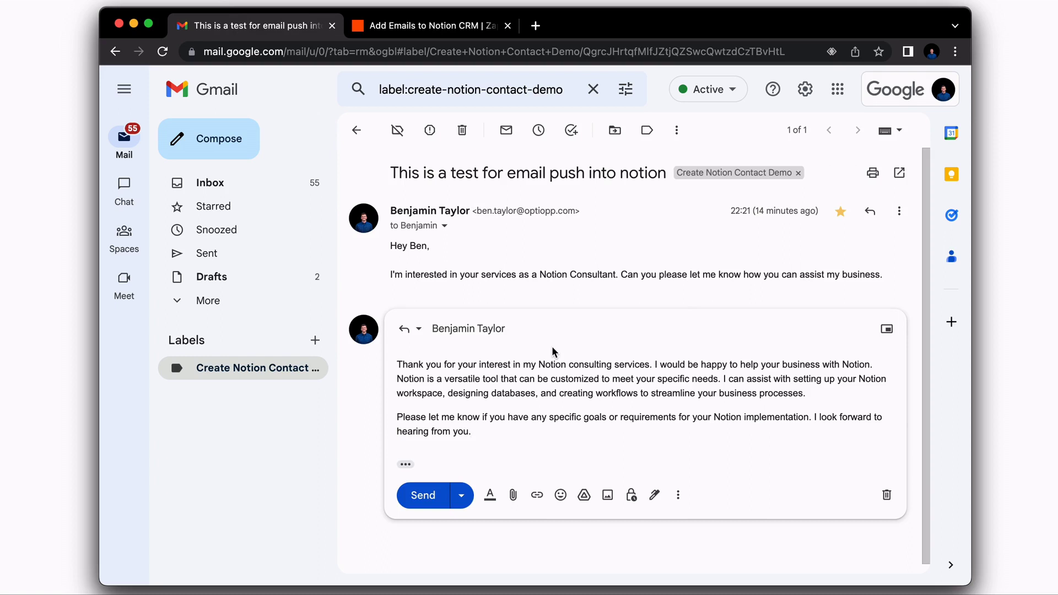
{"action": "key", "text": "ctrl+Tab"}
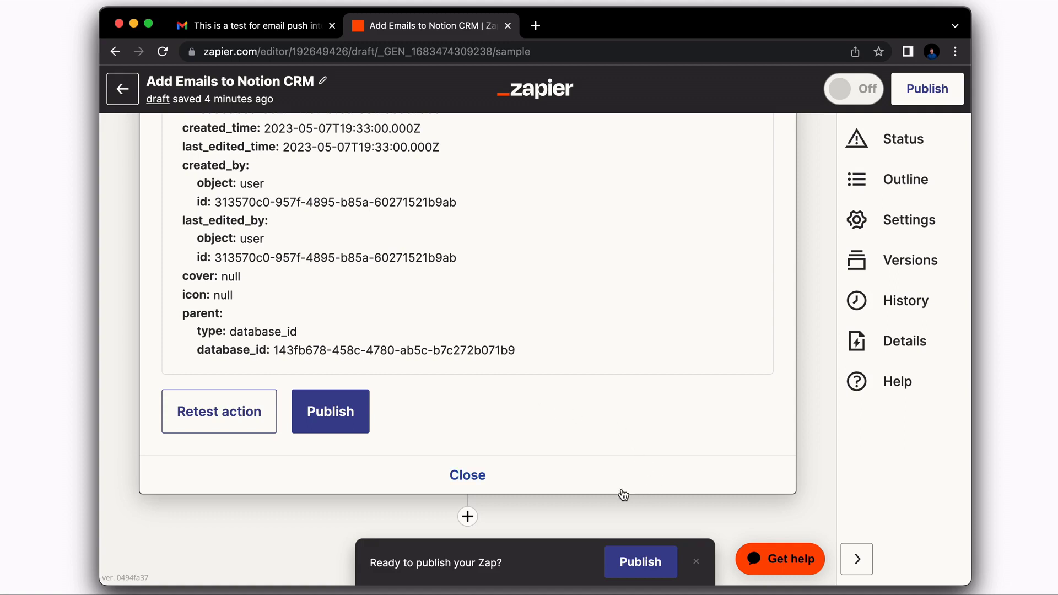
- Publish the Add Emails to Notion CRM zap, dismiss 'Your Zap is on!', and review the Gmail trigger
{"action": "left_click", "coordinate": [640, 562]}
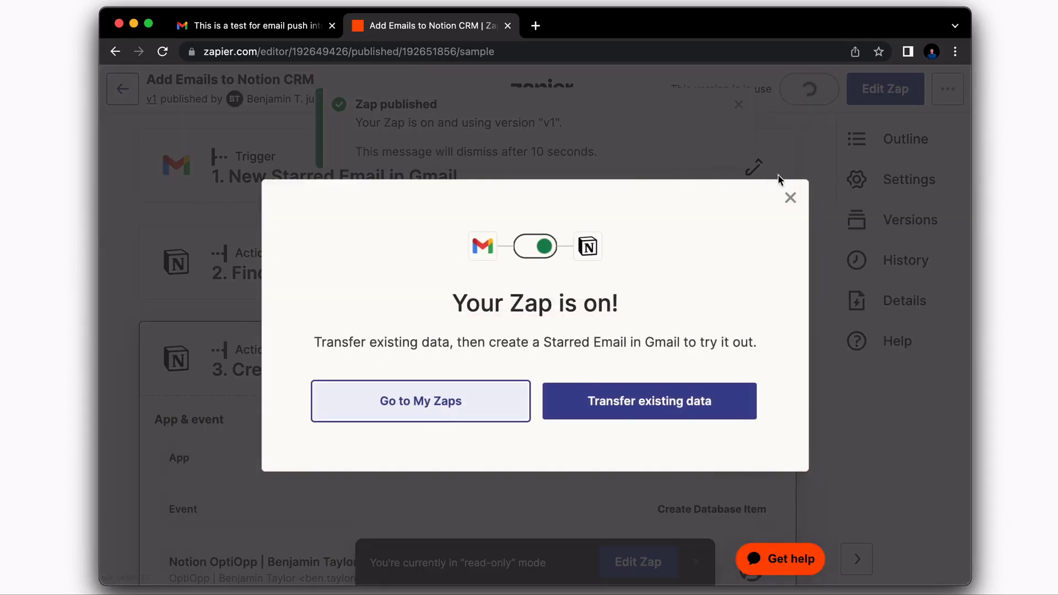
{"action": "left_click", "coordinate": [790, 200]}
{"action": "left_click", "coordinate": [323, 190]}
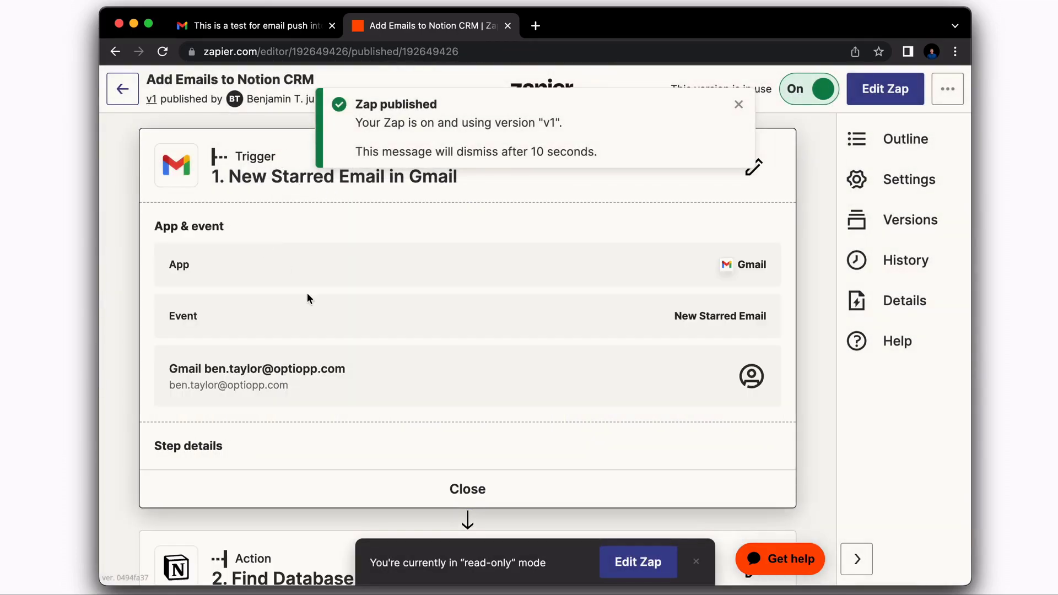